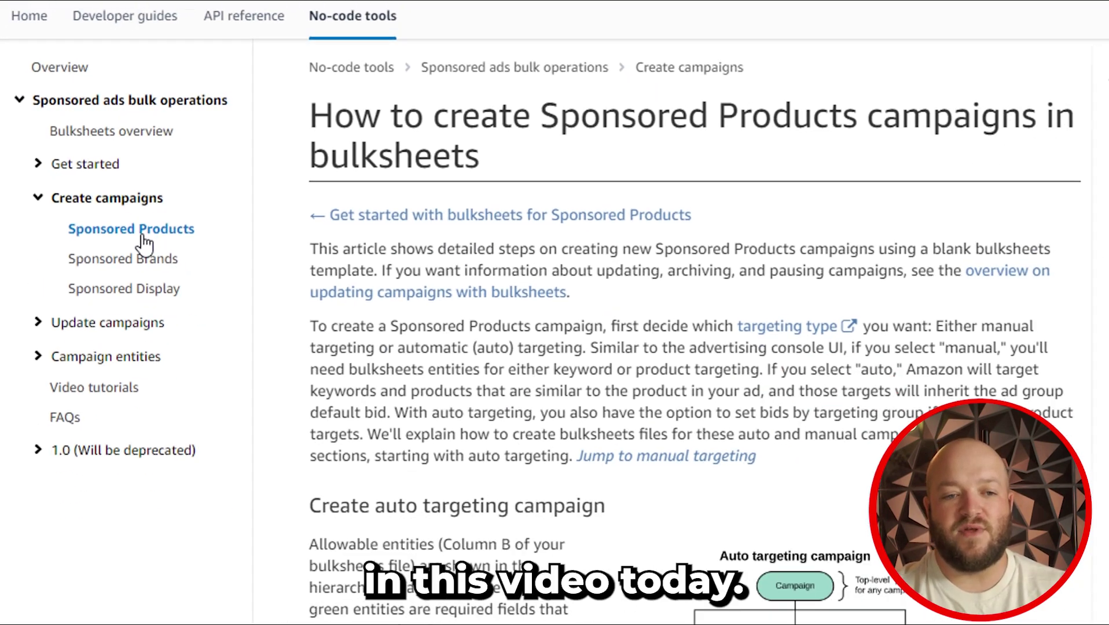
Read through the Sponsored Products bulksheets guide, examining the column guidelines and sample rows for the campaign, bidding adjustment and ad group entities
scroll(576, 252, "down", 12)
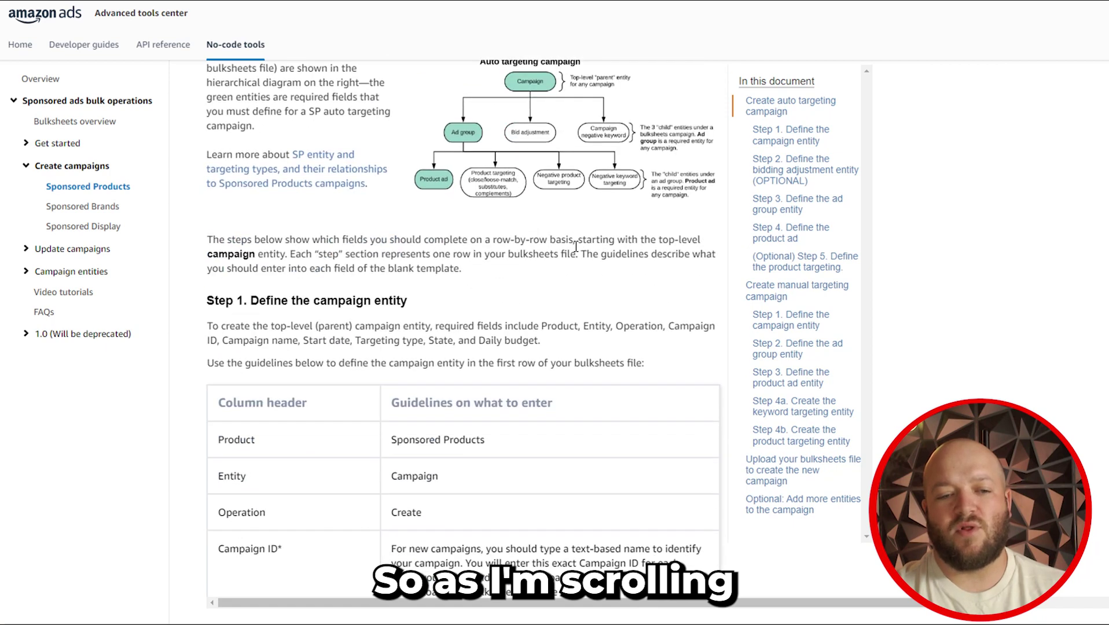
scroll(576, 251, "down", 6)
scroll(576, 255, "up", 5)
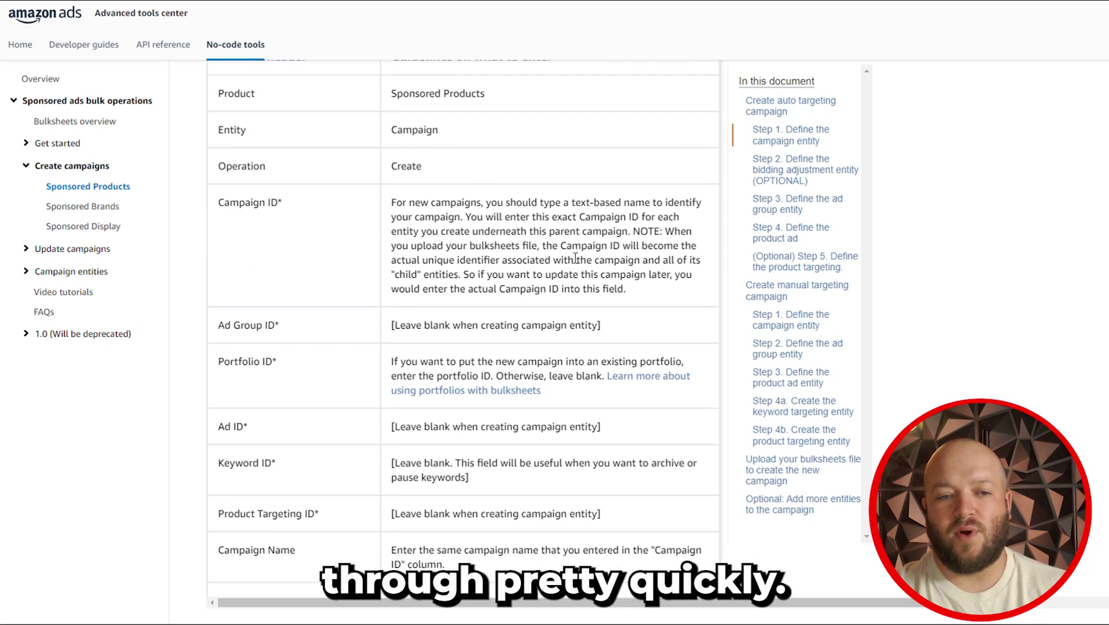
scroll(476, 120, "down", 4)
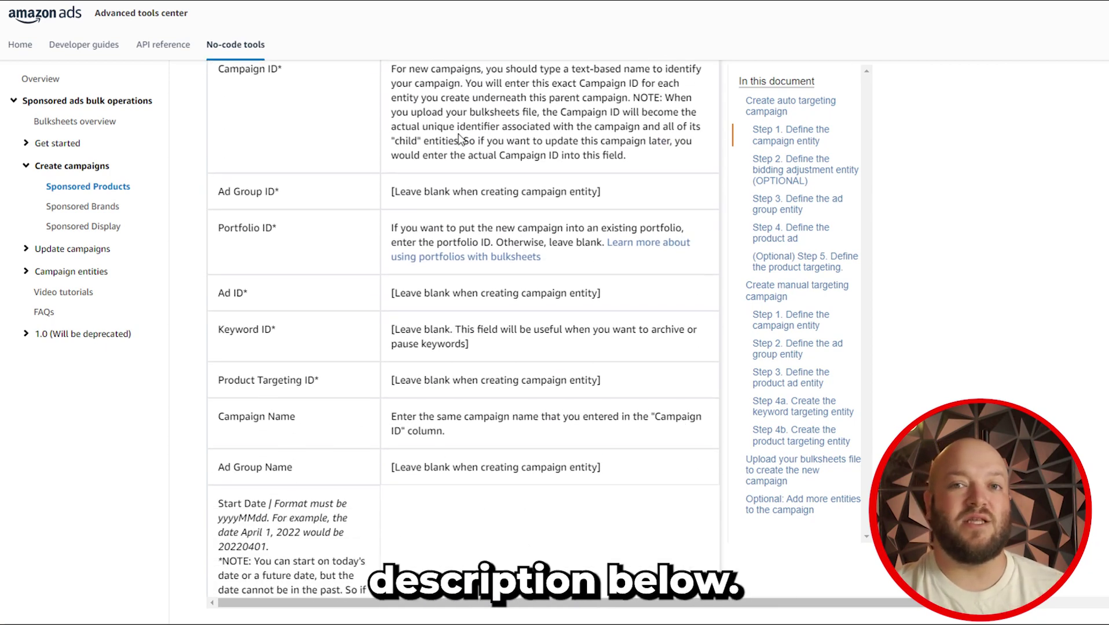
scroll(459, 139, "down", 10)
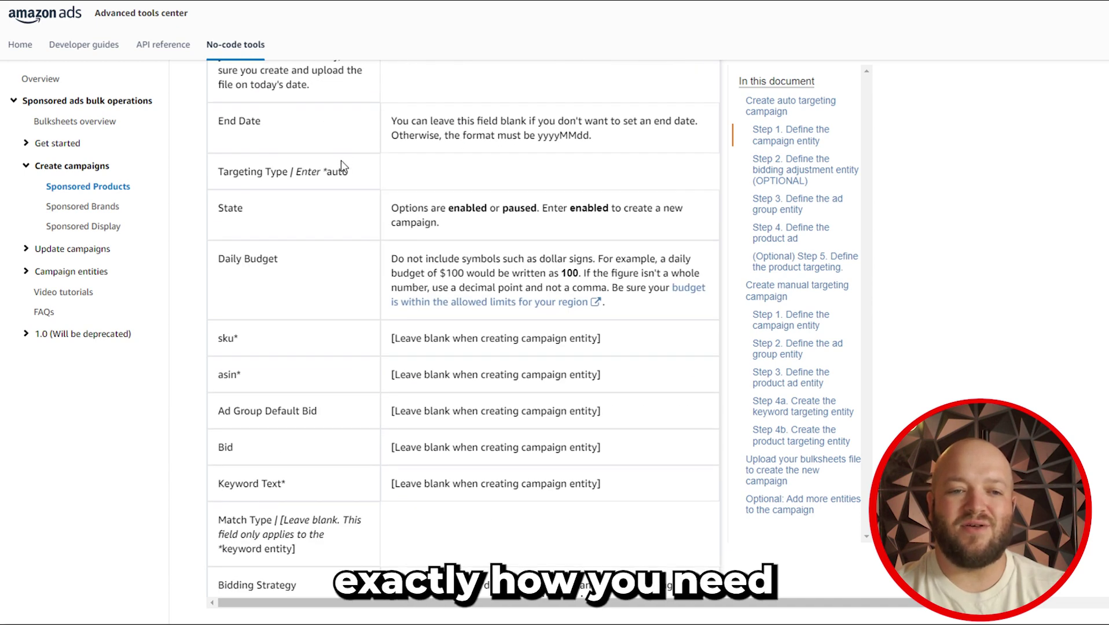
scroll(457, 259, "down", 1)
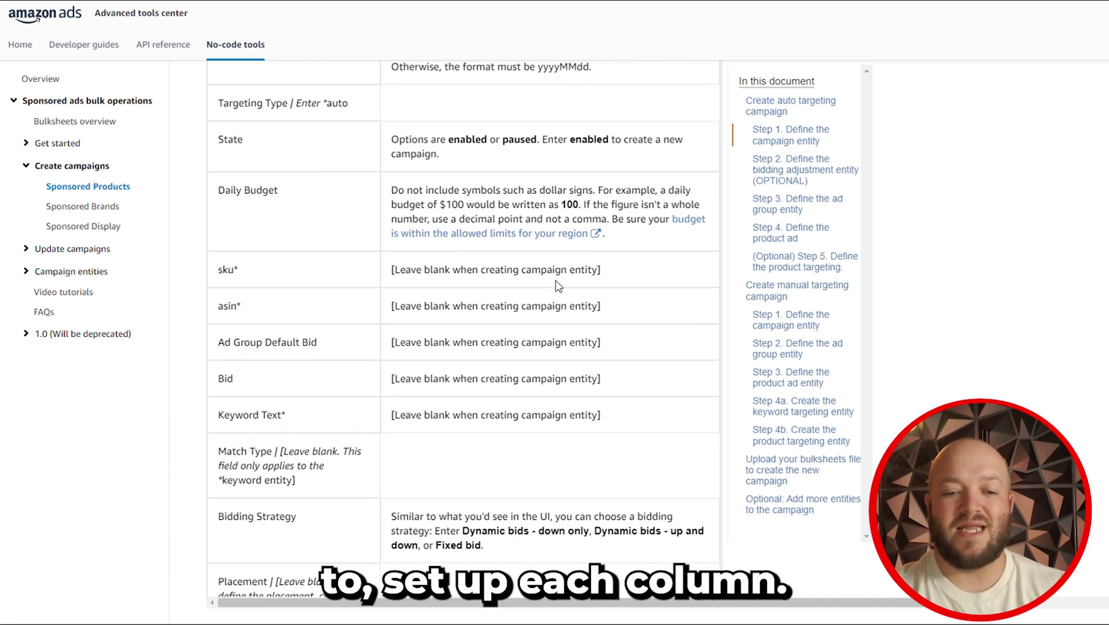
scroll(556, 286, "down", 6)
scroll(555, 301, "down", 4)
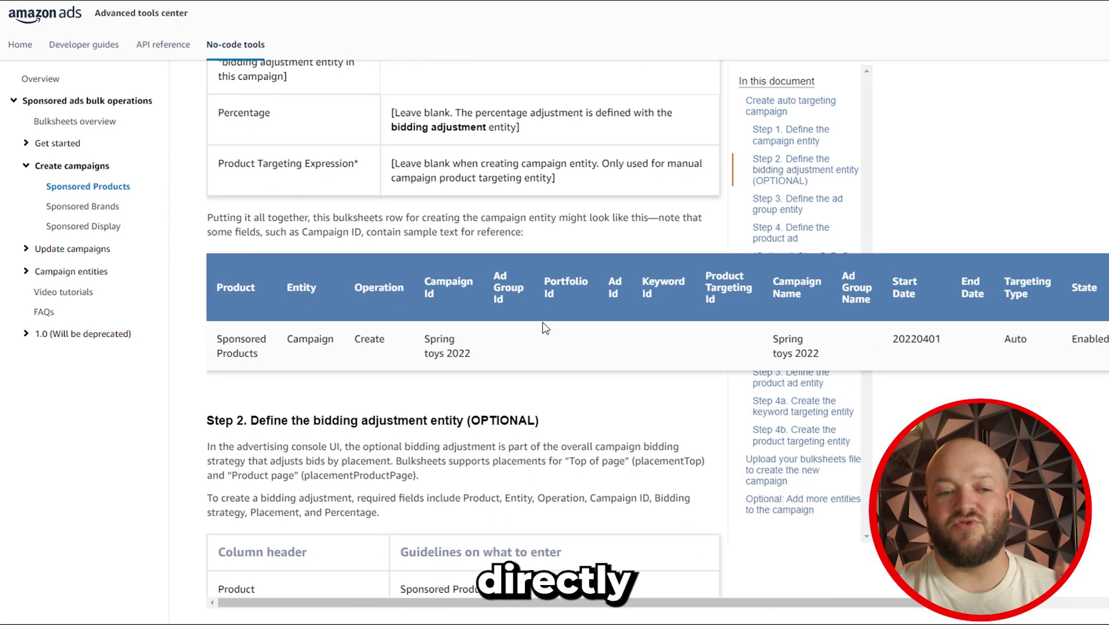
scroll(239, 343, "down", 12)
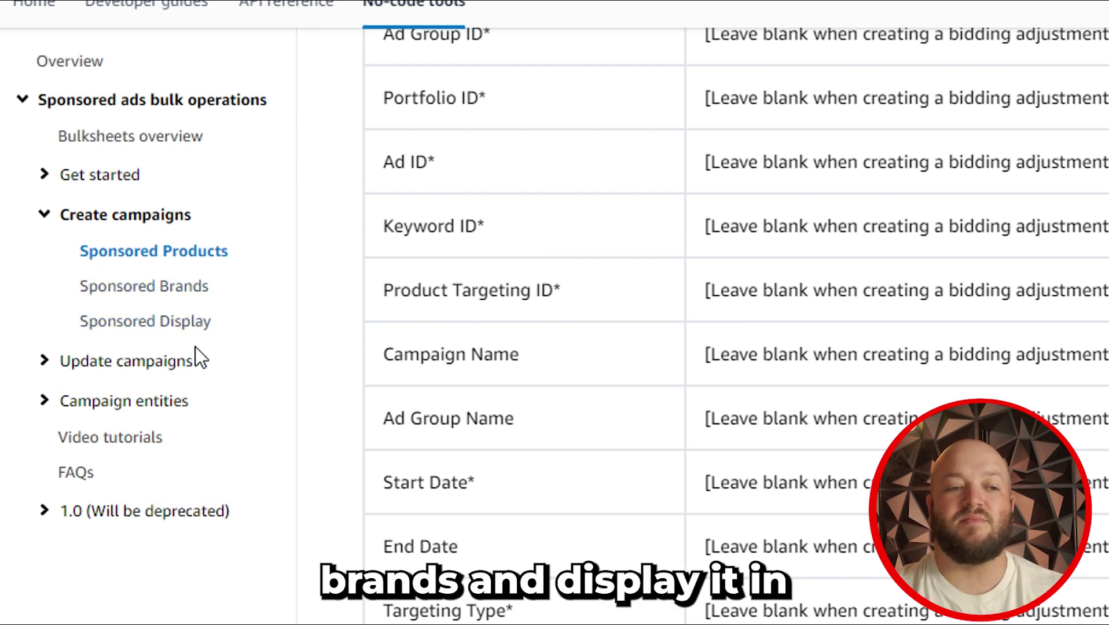
scroll(642, 248, "down", 10)
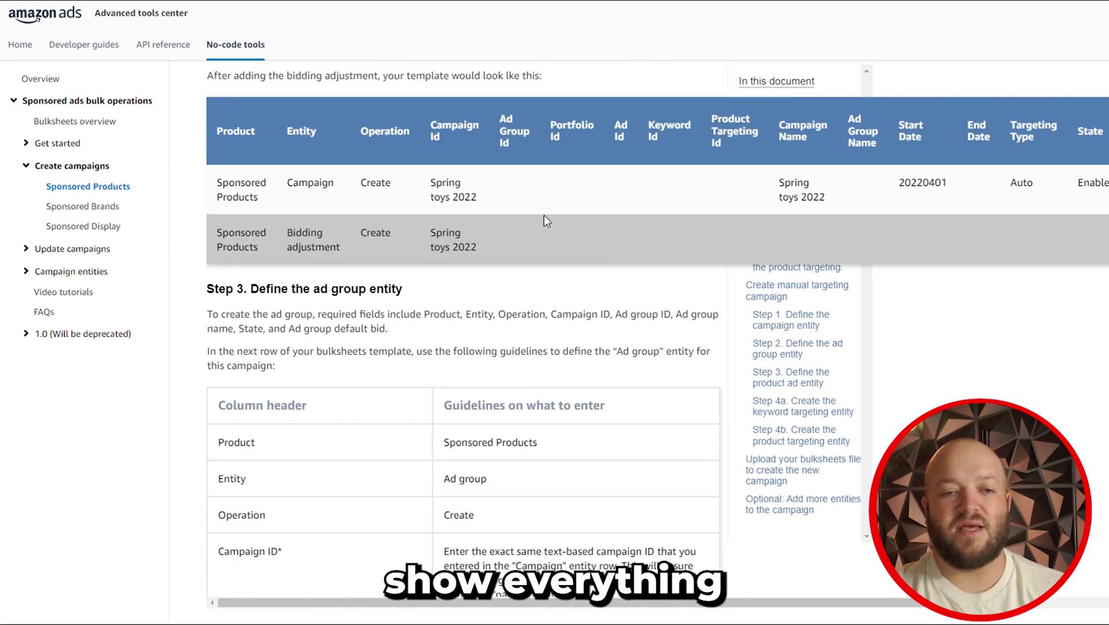
scroll(492, 150, "up", 4)
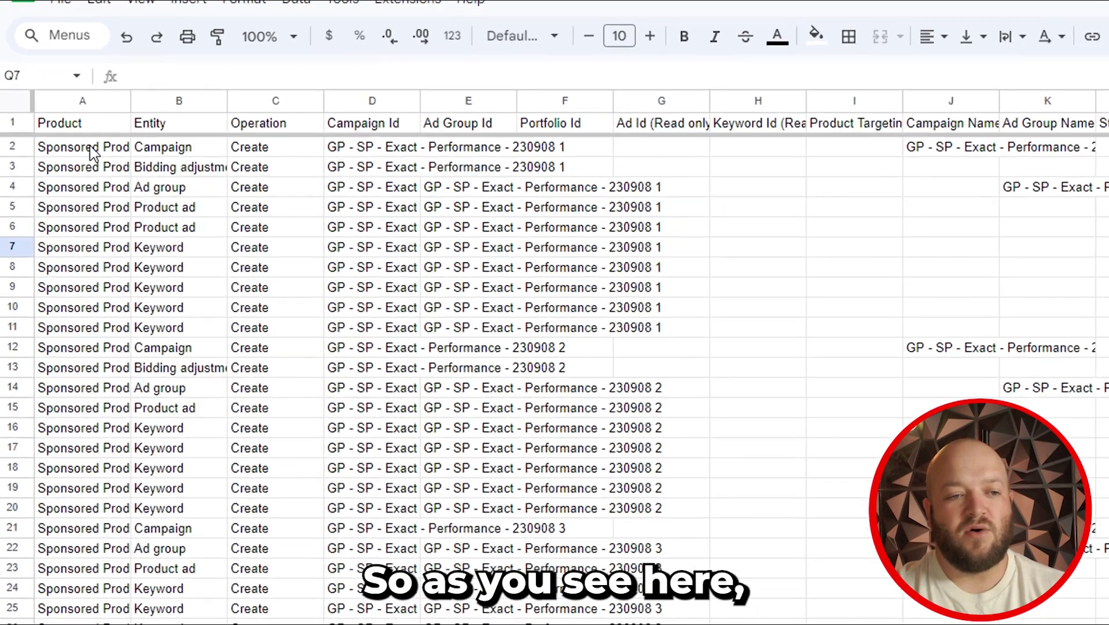
In the Google Sheets campaign creation file, examine the Product, Entity and Campaign Id cells that make up the first campaign
left_click(60, 134)
left_click(62, 221)
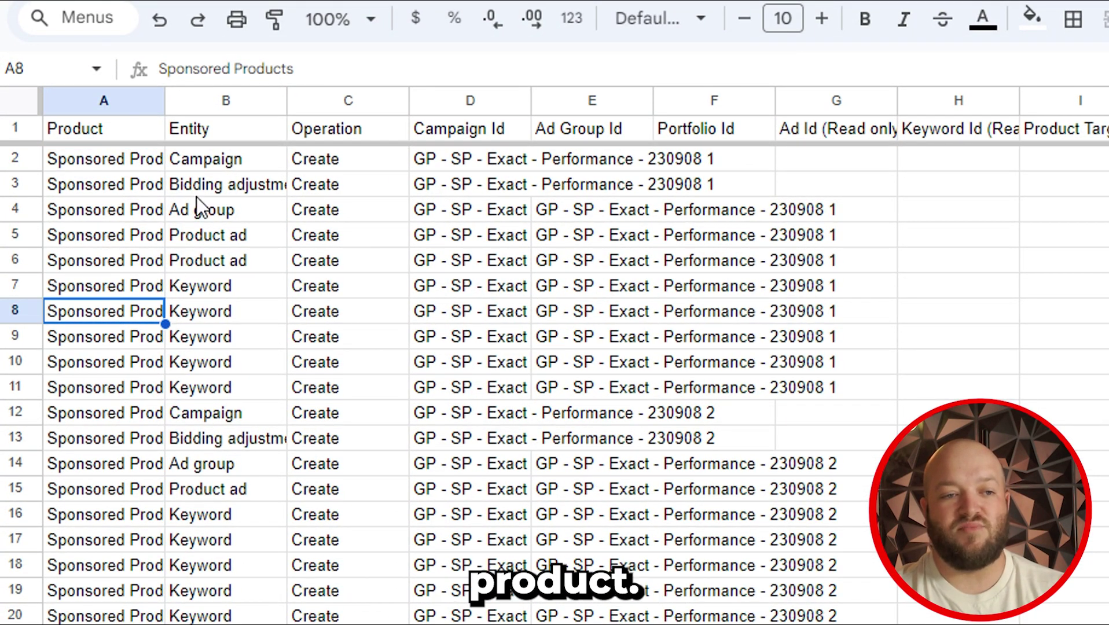
left_click(246, 161)
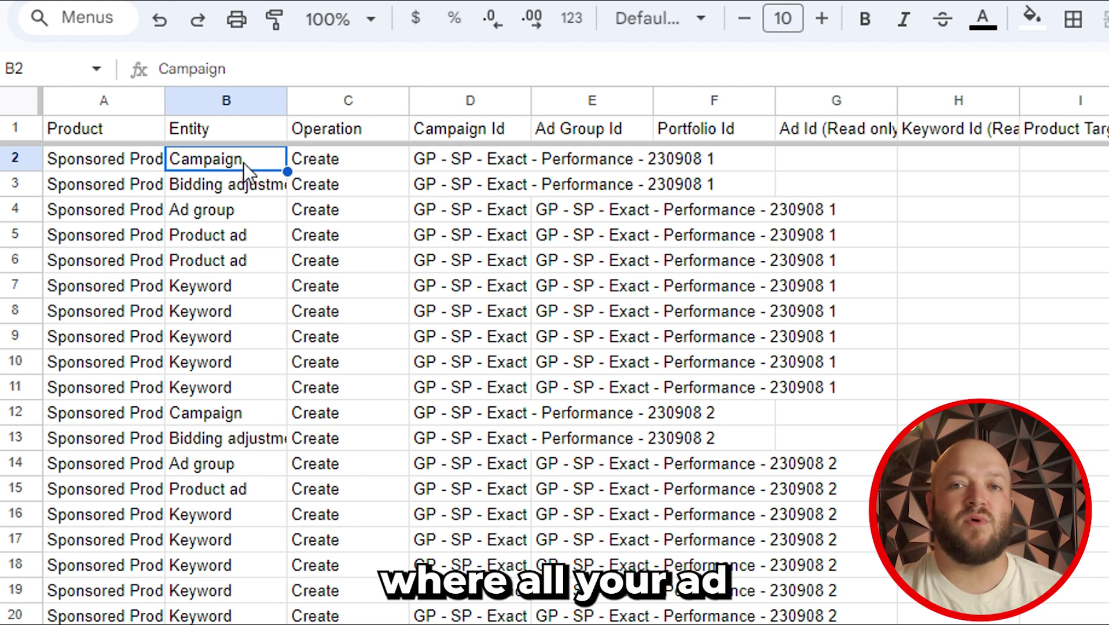
left_click(244, 184)
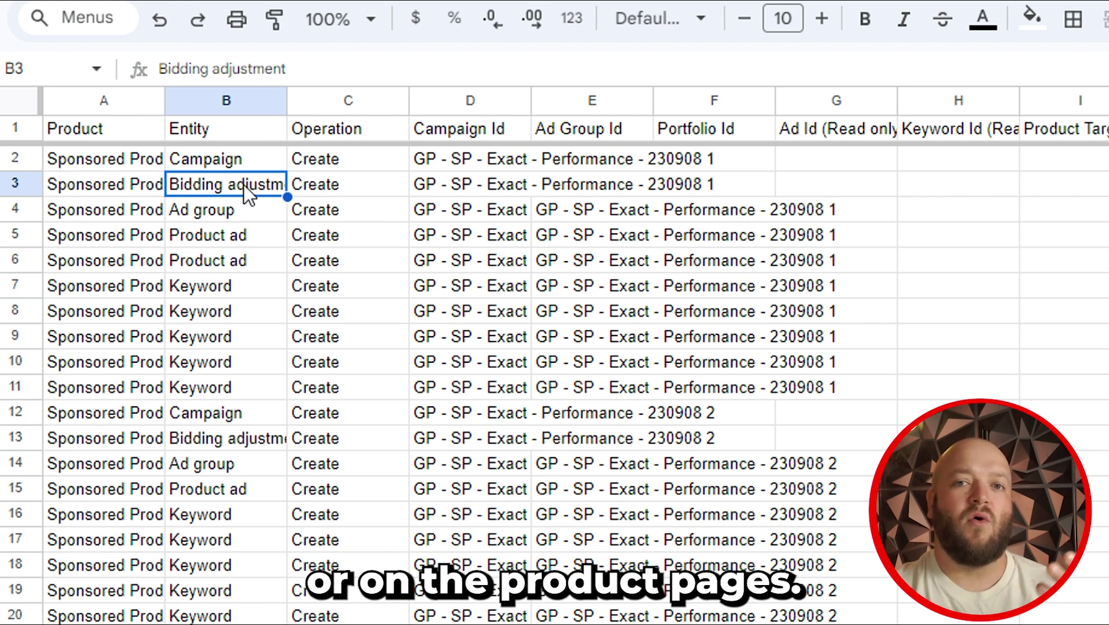
left_click(237, 220)
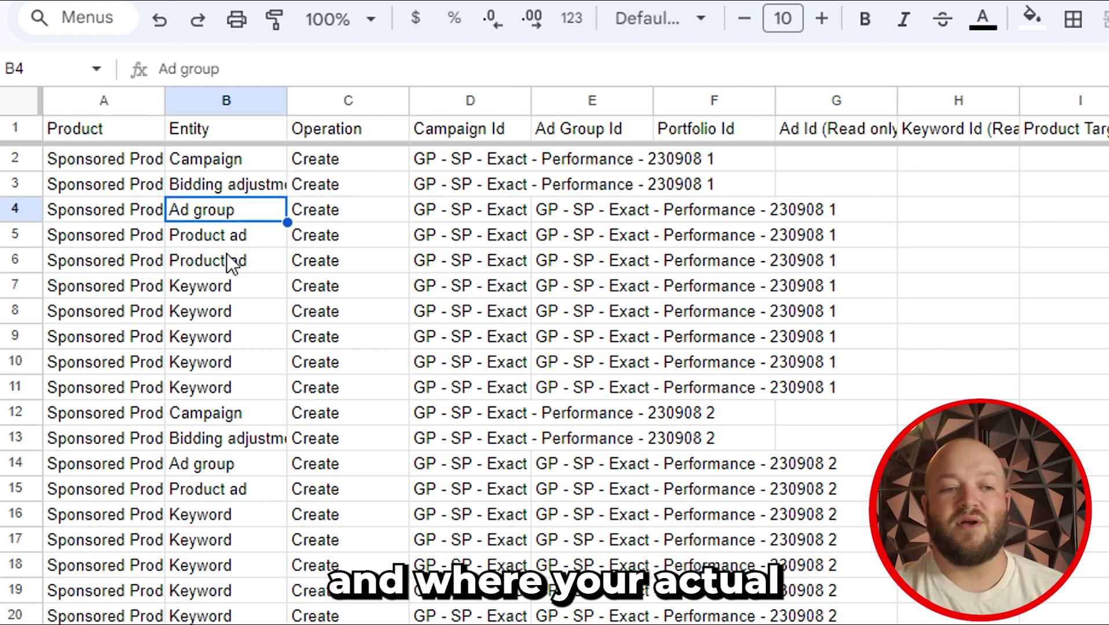
left_click(228, 234)
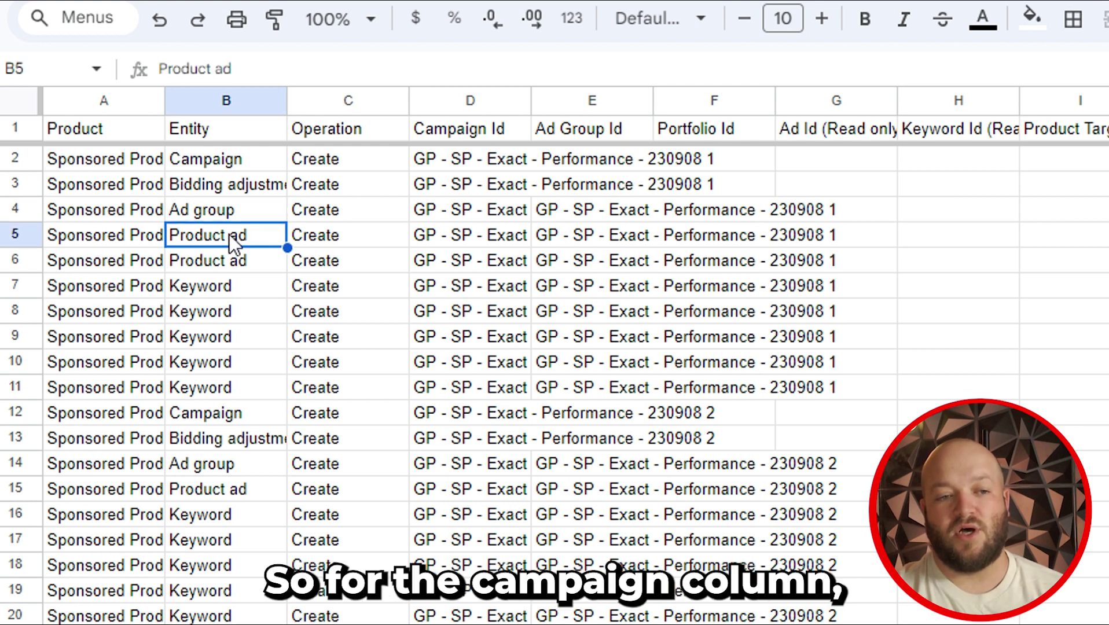
left_click(225, 161)
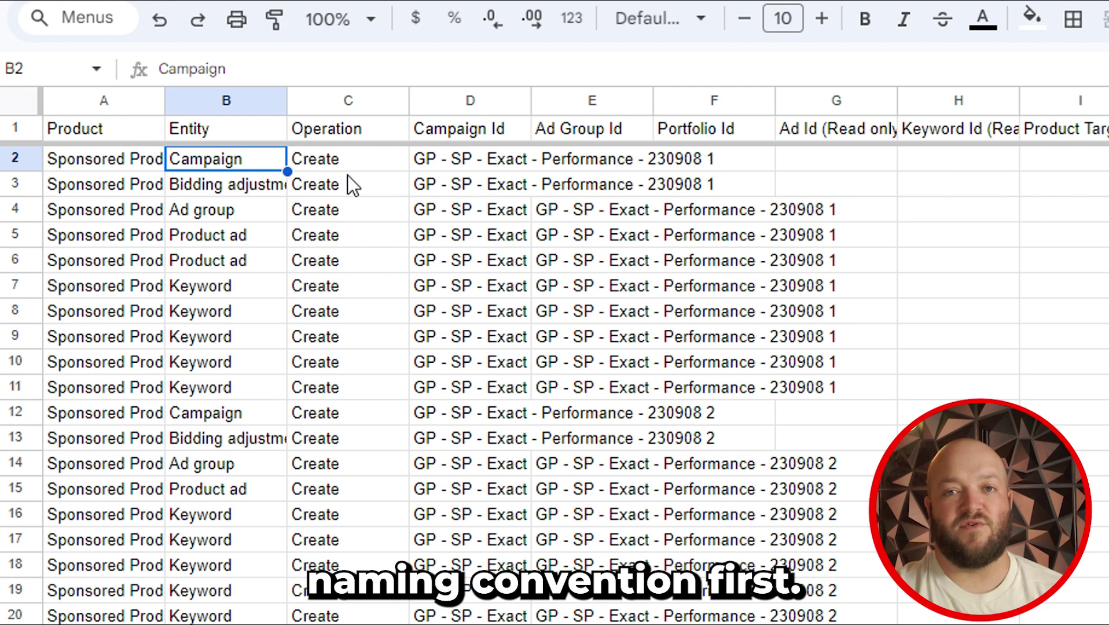
key("Right")
key("Right")
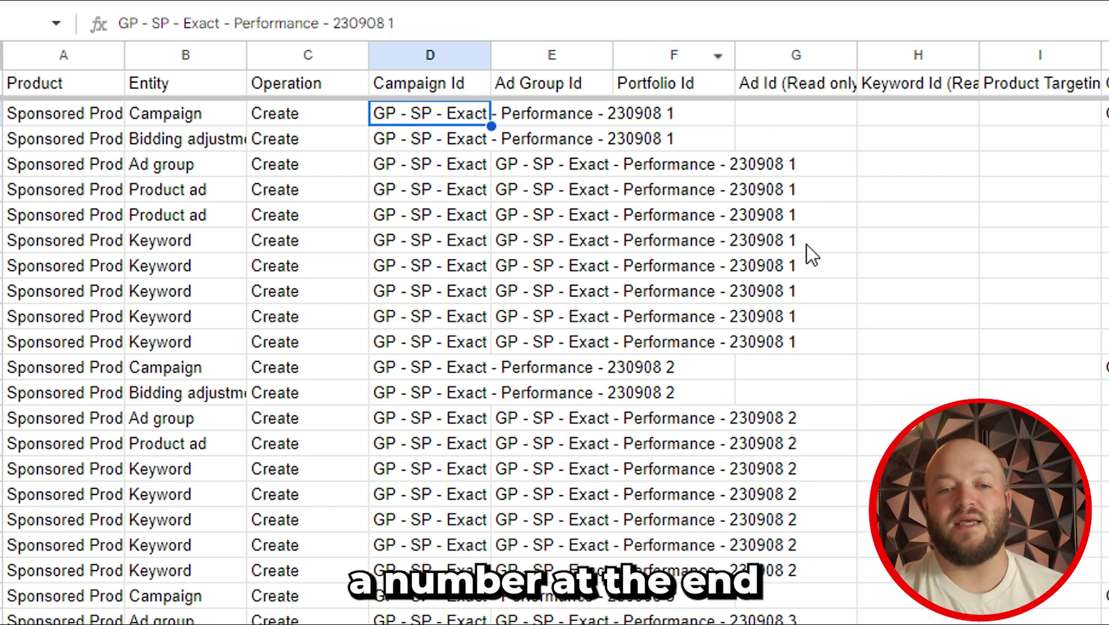
scroll(779, 492, "down", 5)
scroll(783, 364, "up", 2)
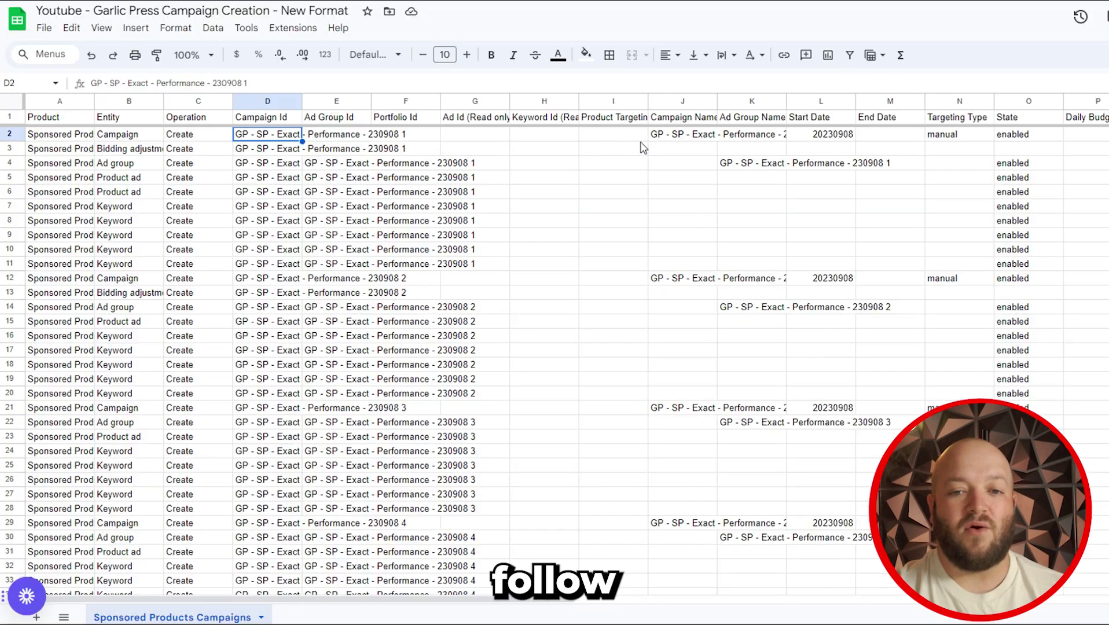
Examine the first campaign's name, start date, targeting type, state and daily budget, plus the bidding strategy columns
left_click(670, 143)
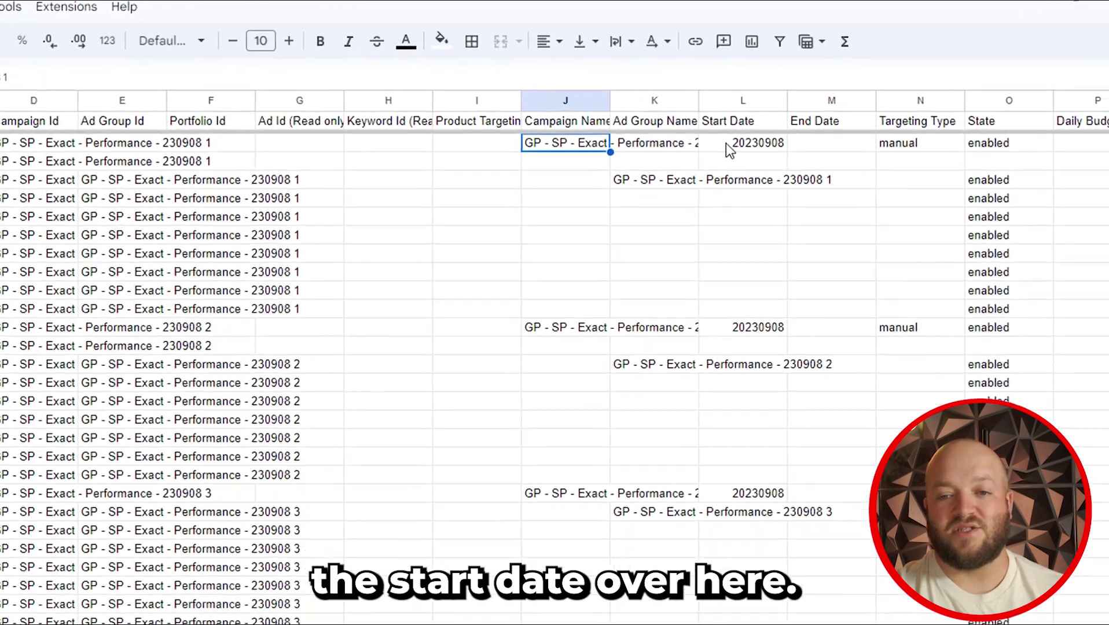
left_click(728, 146)
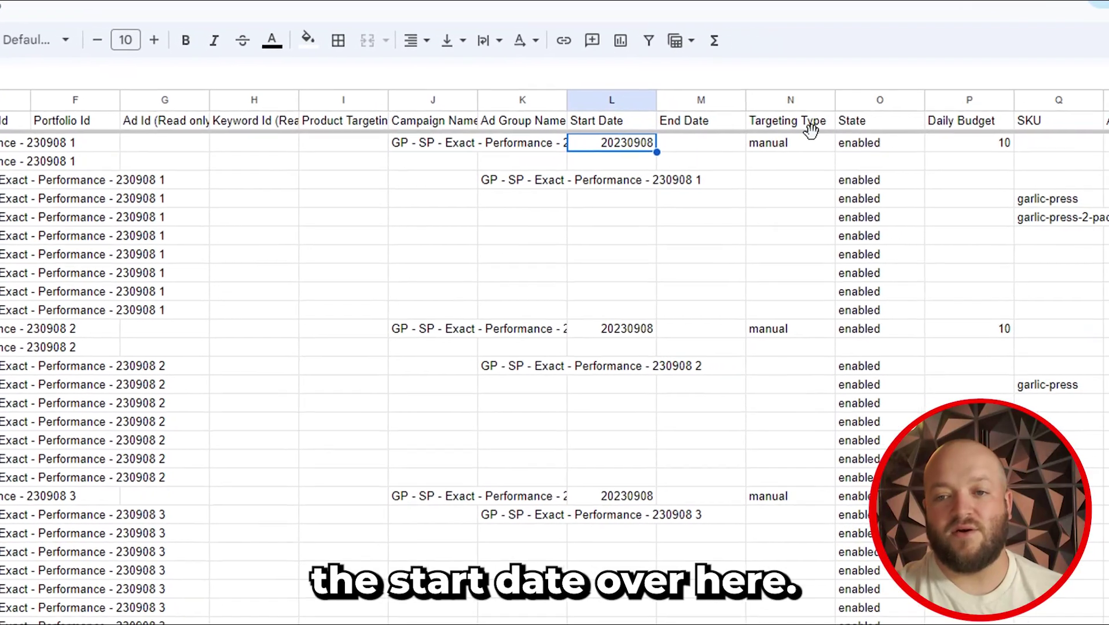
left_click(944, 143)
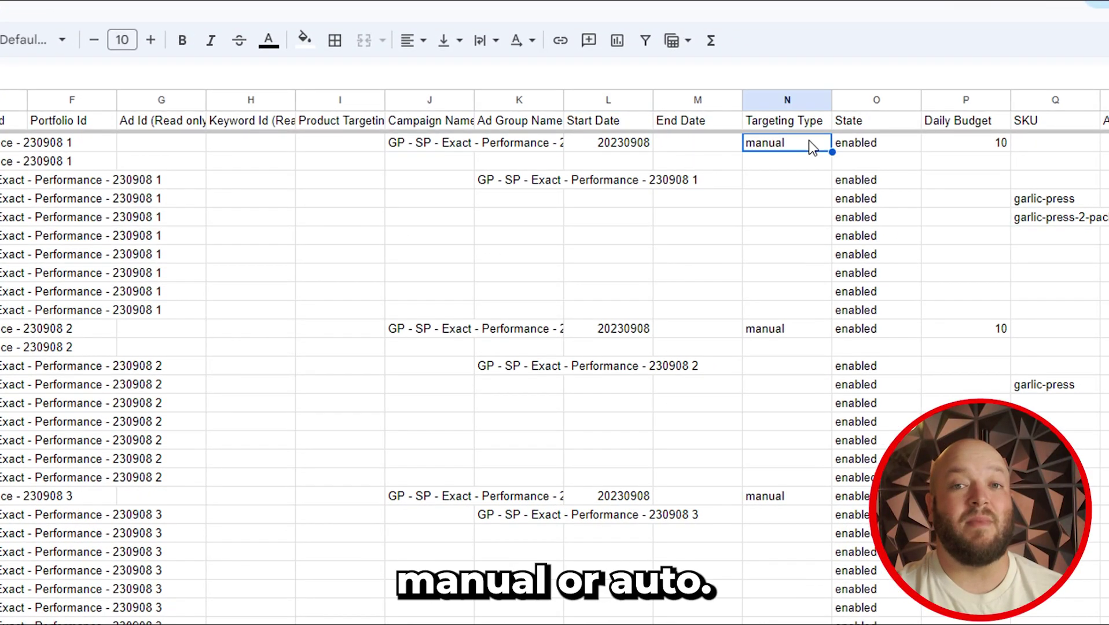
left_click(871, 145)
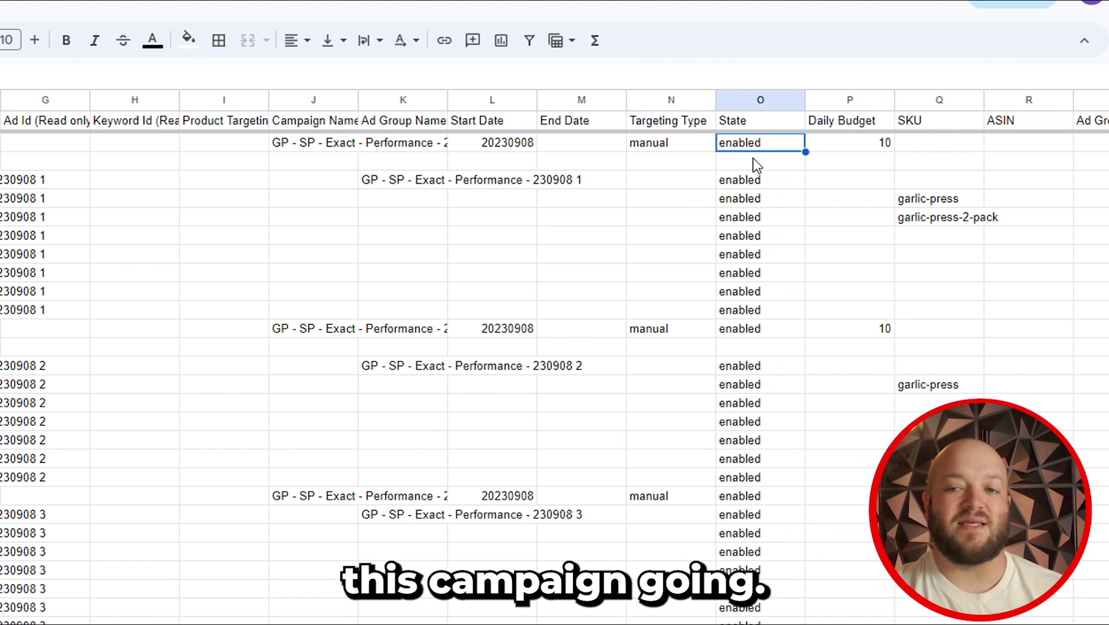
left_click(837, 150)
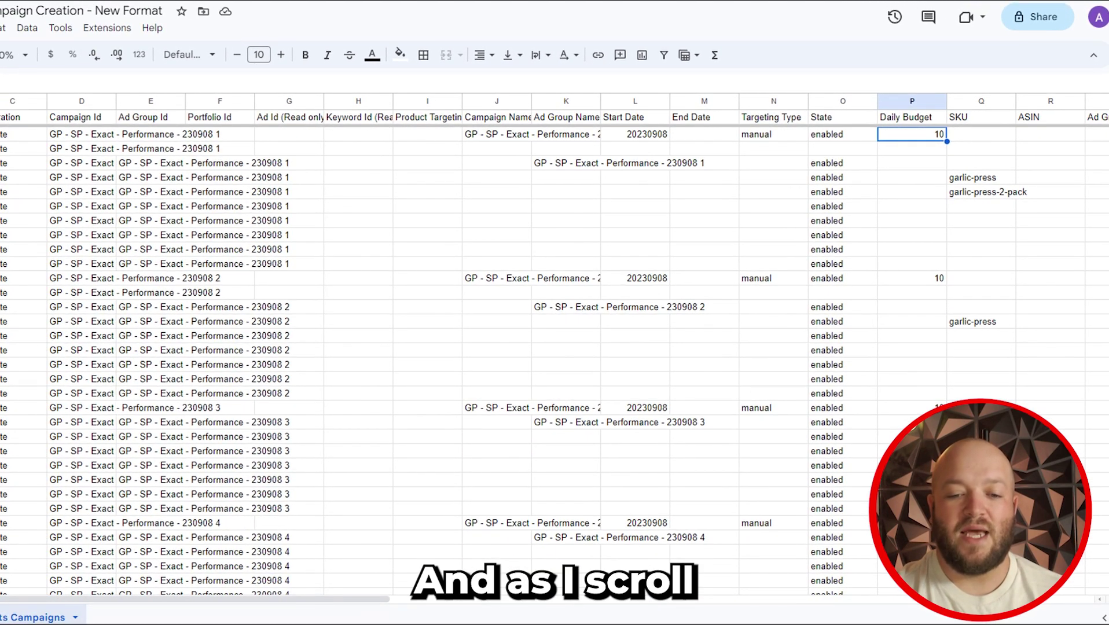
left_click_drag(334, 601, 631, 601)
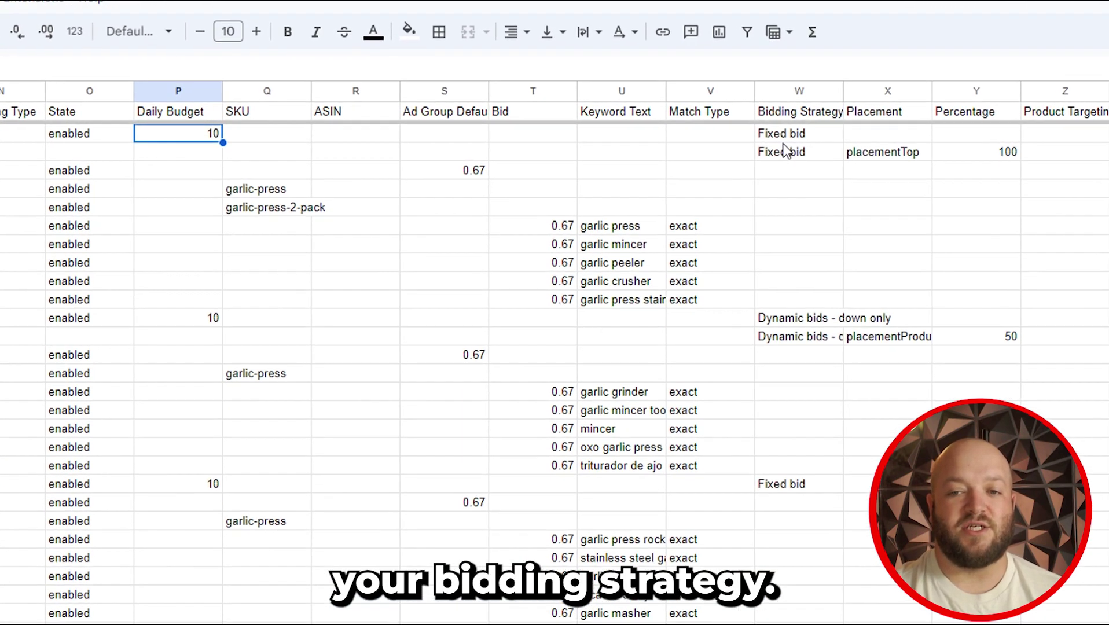
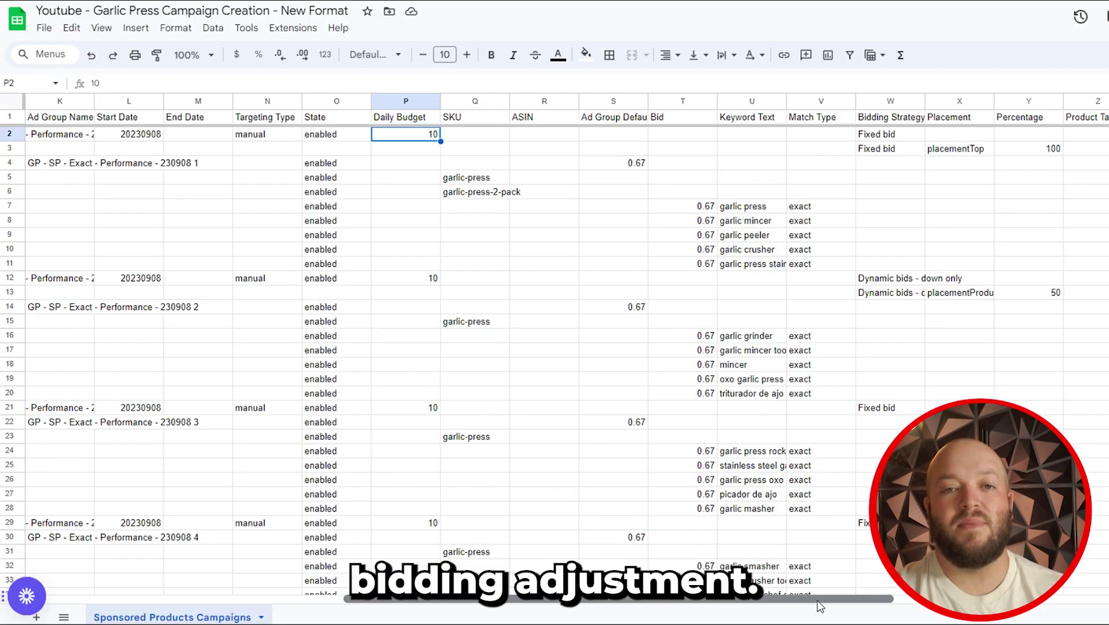
Examine the bidding adjustment rows of the first two campaigns, checking their placement types and the first one's percentage
scroll(458, 612, "left", 10)
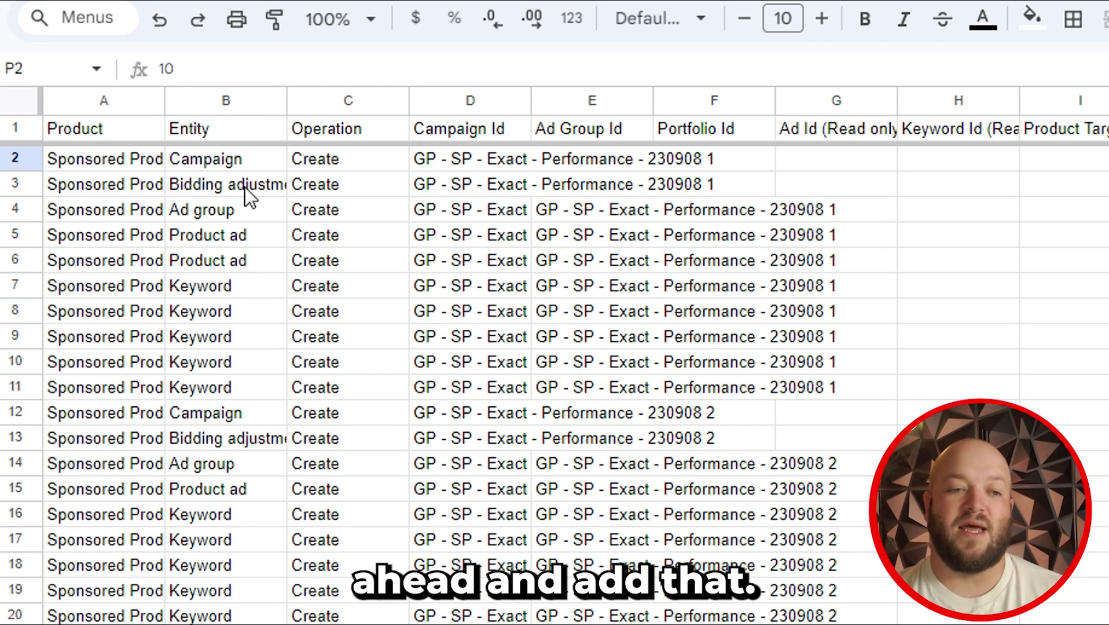
left_click(212, 187)
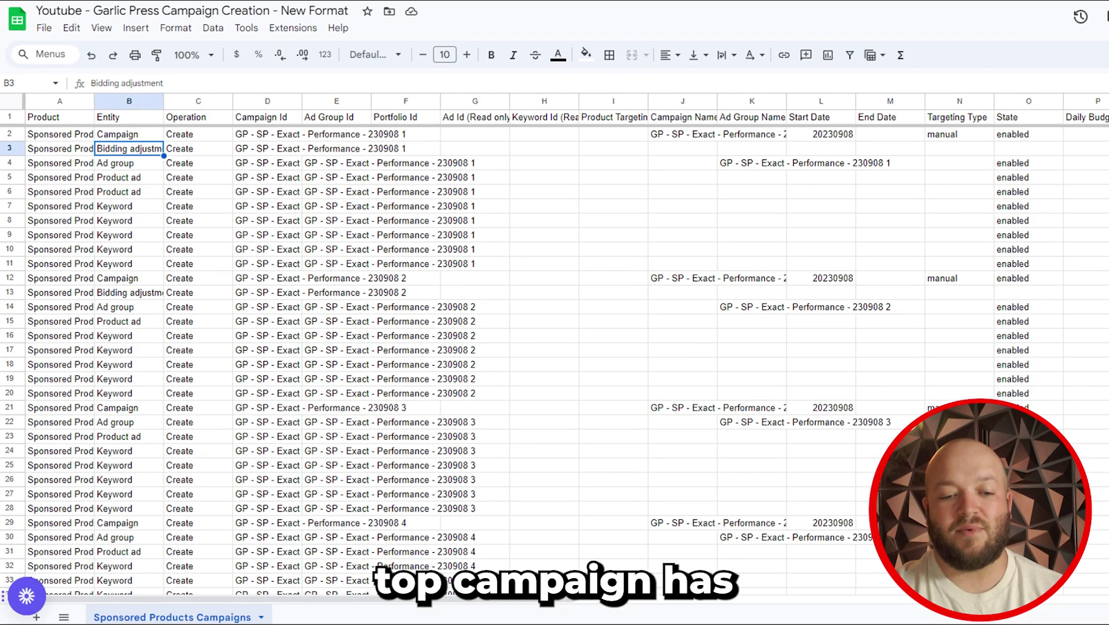
left_click(444, 597)
left_click_drag(446, 600, 797, 597)
left_click(914, 151)
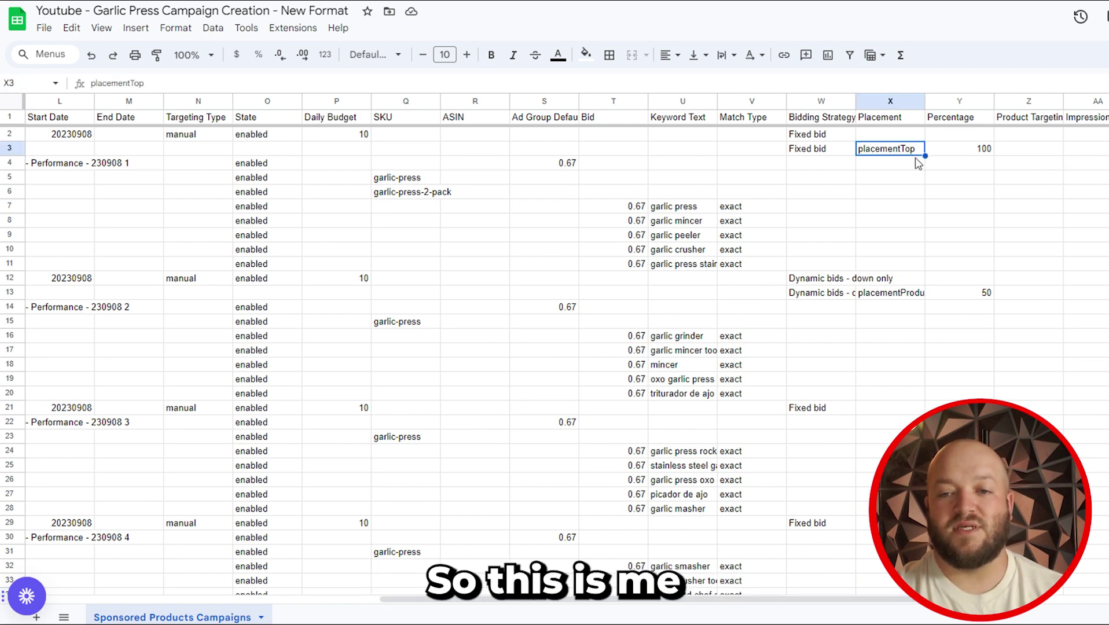
left_click(977, 153)
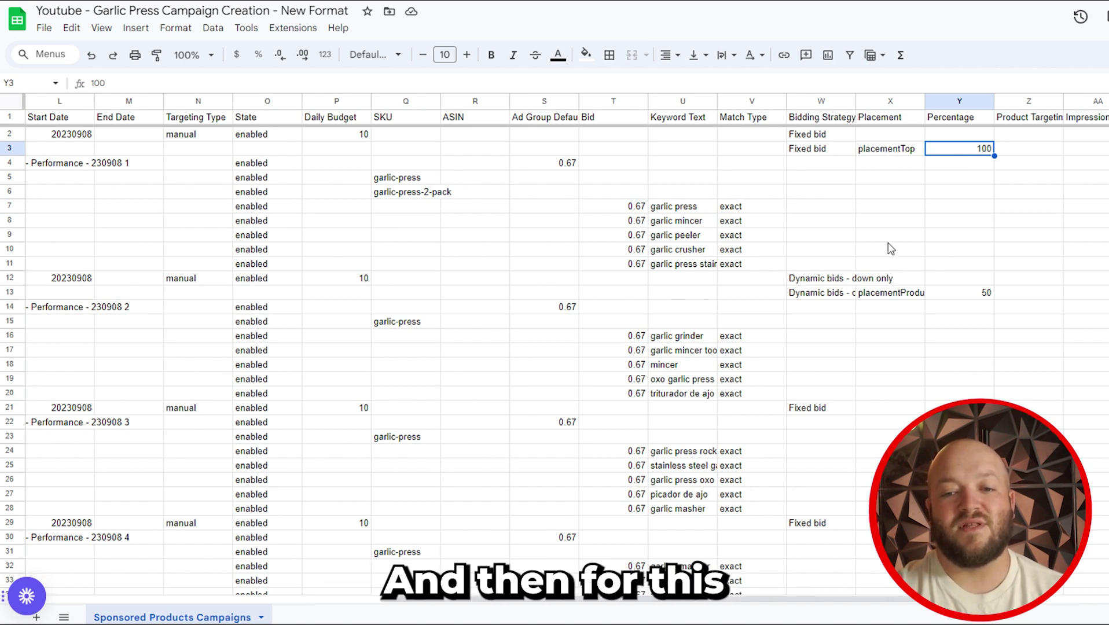
left_click(901, 298)
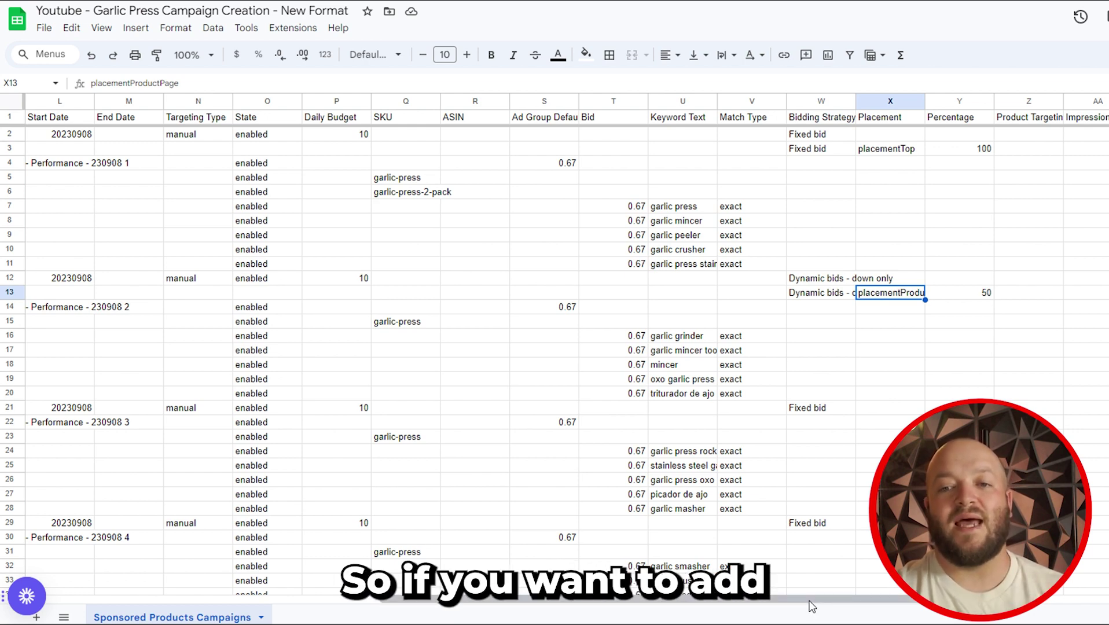
Insert one empty row below row 13, the second campaign's bidding adjustment
left_click_drag(811, 600, 255, 600)
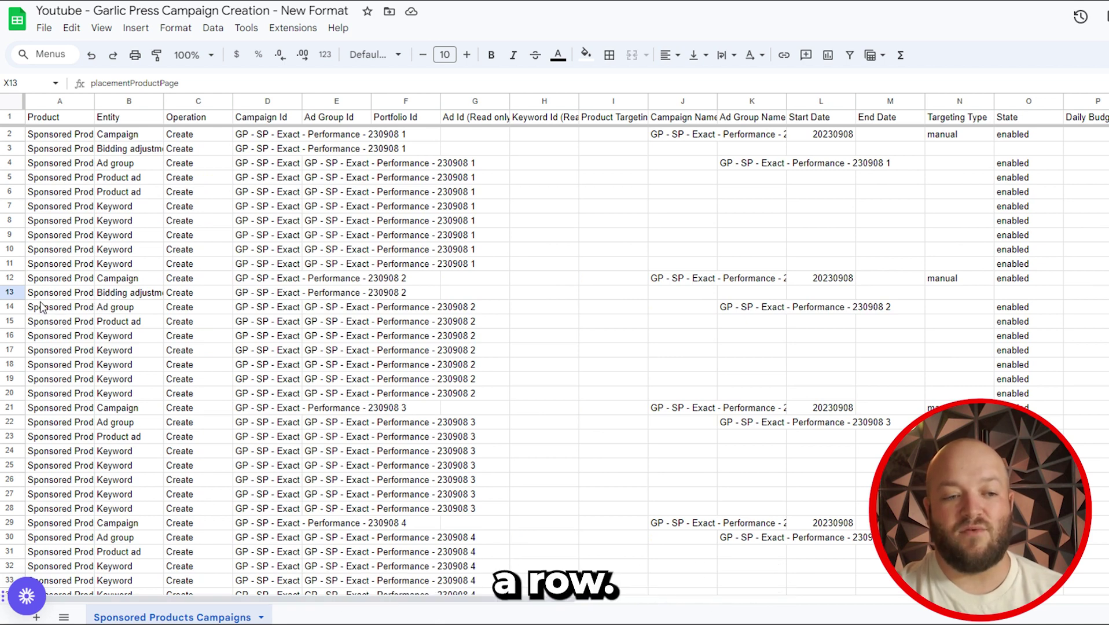
left_click(10, 294)
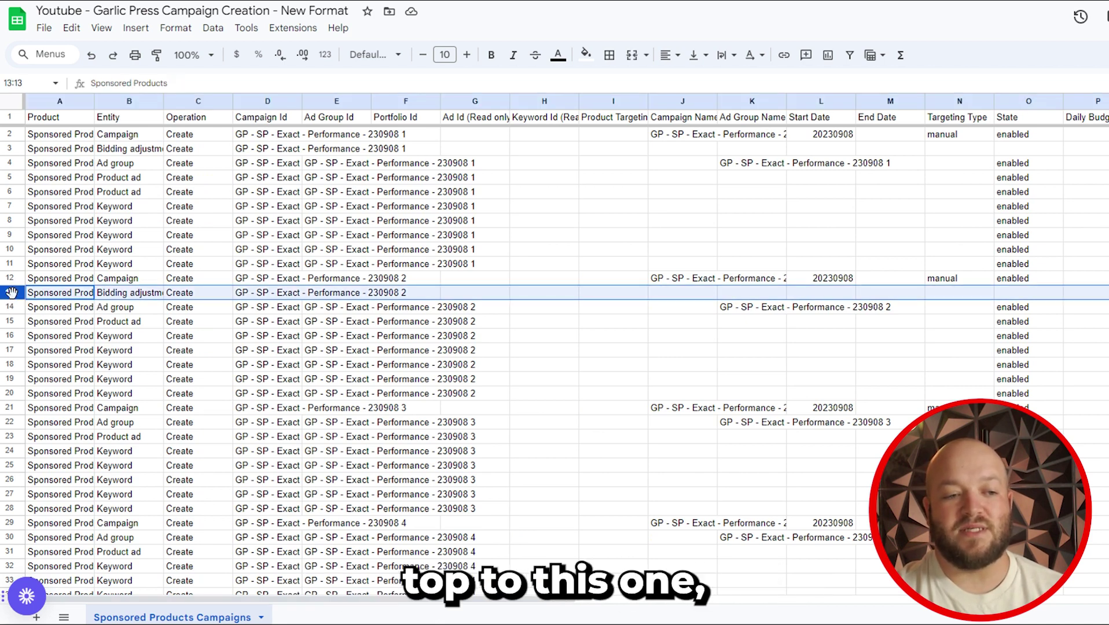
right_click(10, 294)
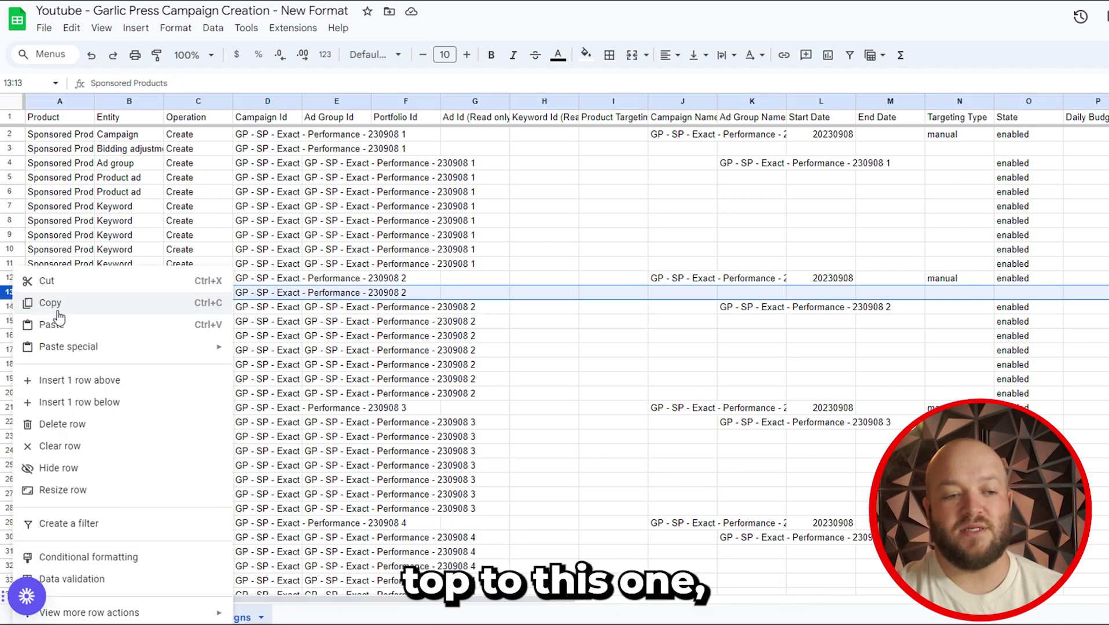
left_click(93, 409)
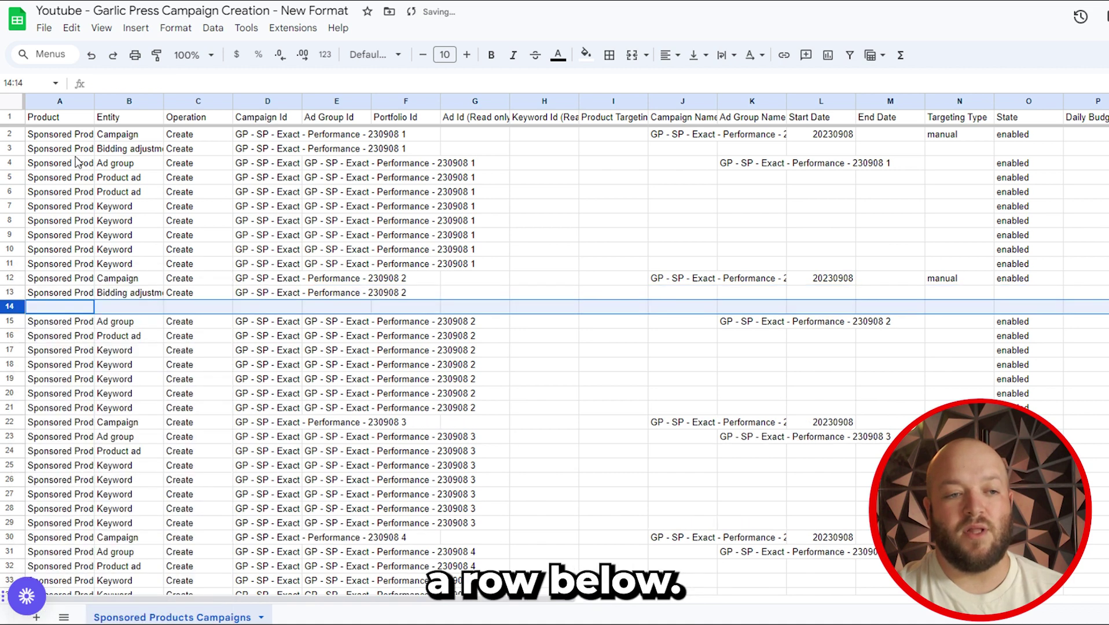
Copy the first campaign's bidding adjustment row 3 into the empty row 14
left_click(20, 149)
key("ctrl+c")
left_click(10, 306)
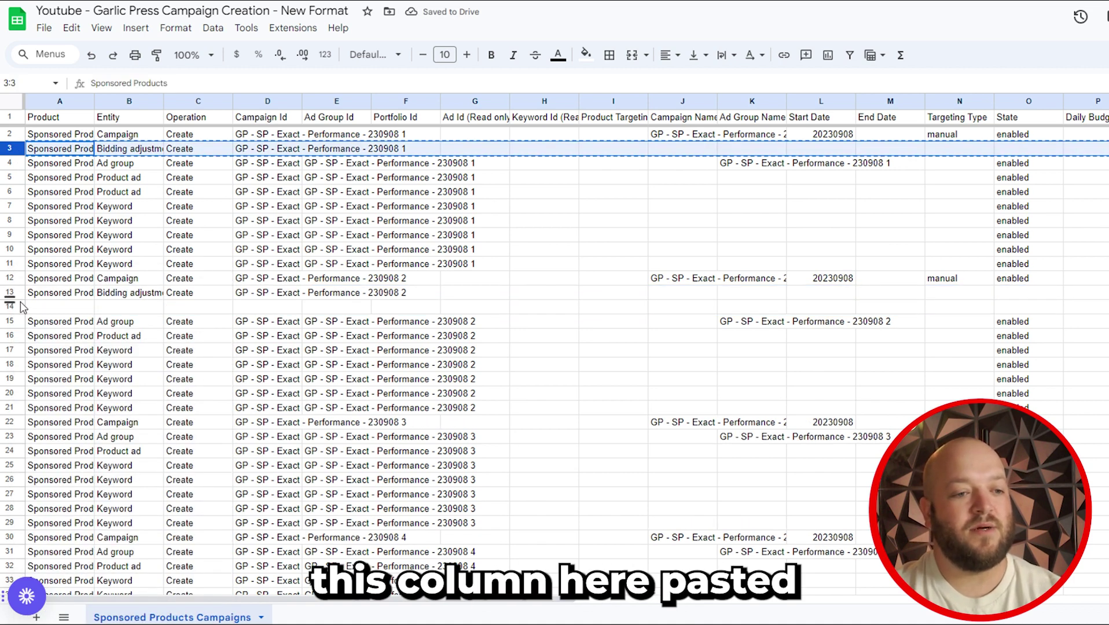
key("ctrl+v")
Copy the second campaign's Campaign Id from row 13 into the bidding adjustment in row 14
left_click(244, 296)
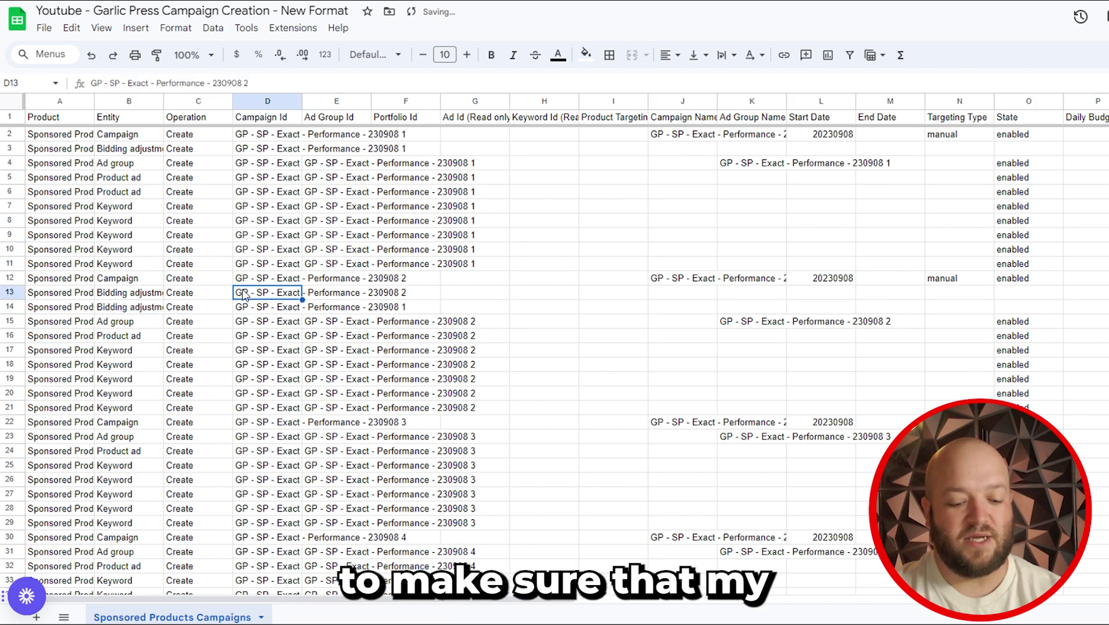
key("ctrl+c")
left_click(281, 310)
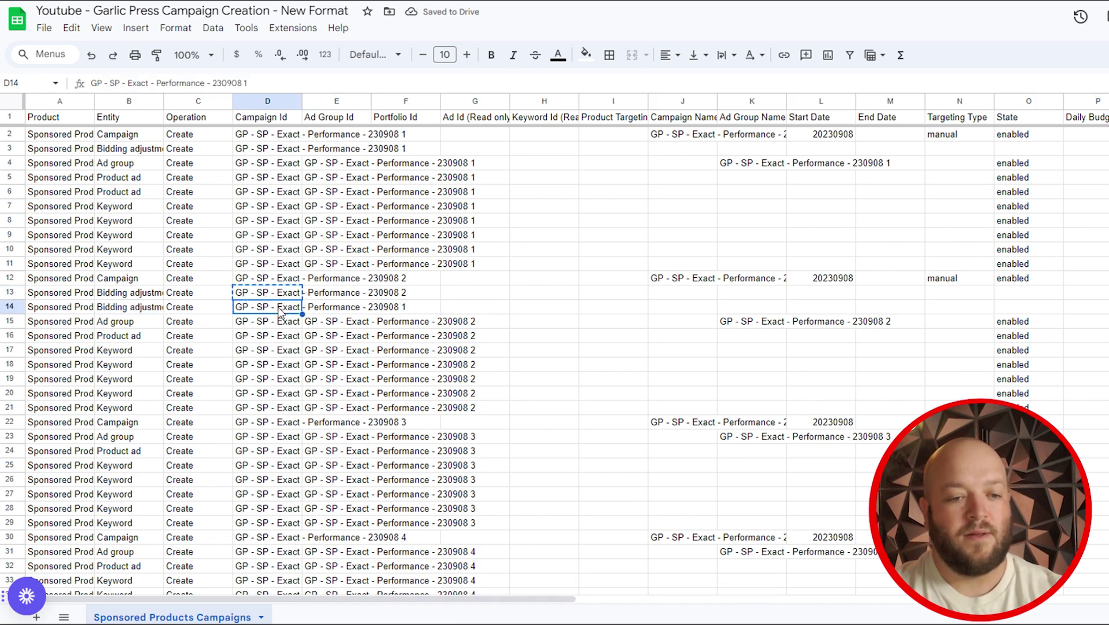
key("ctrl+v")
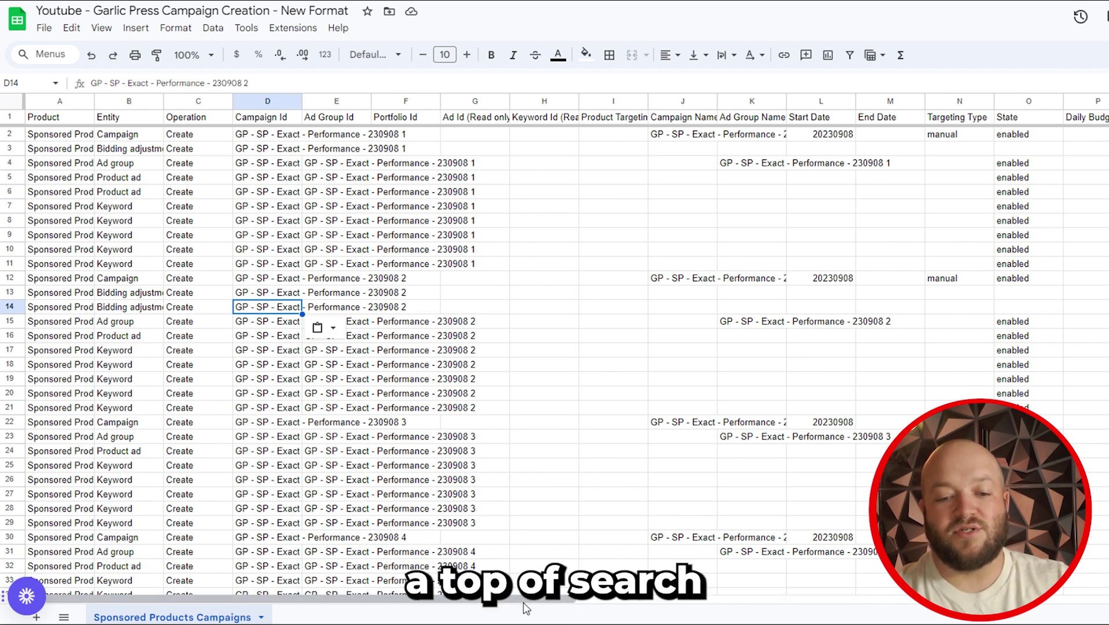
Set the bidding strategy of row 14 to "Dynamic bids - down only" to match its campaign, and check its placement percentage
left_click_drag(524, 602, 832, 531)
left_click(908, 308)
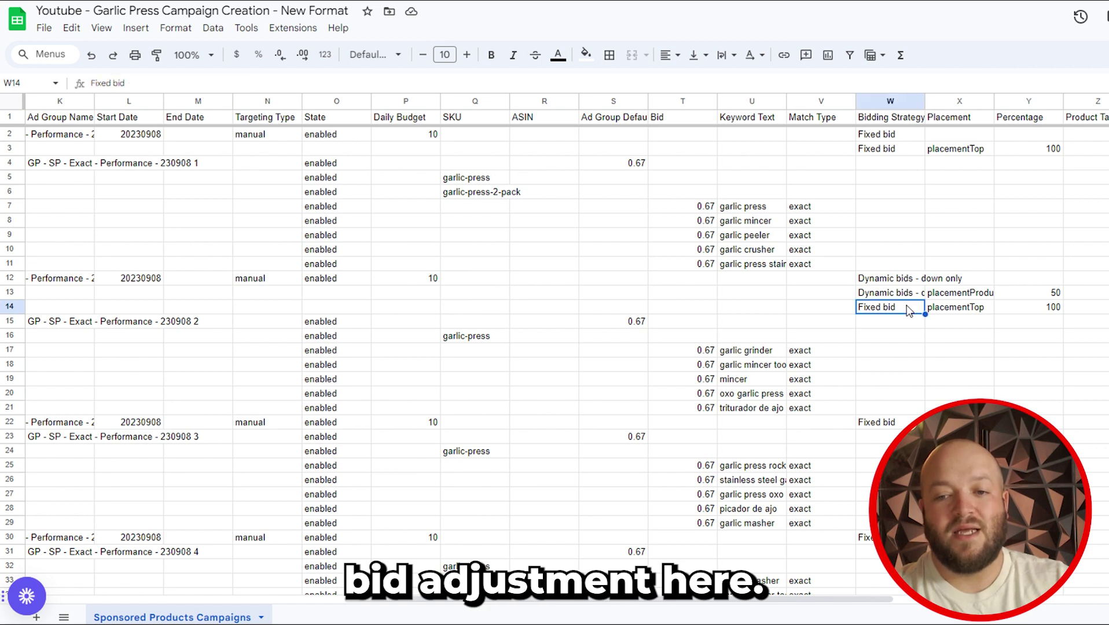
left_click(908, 294)
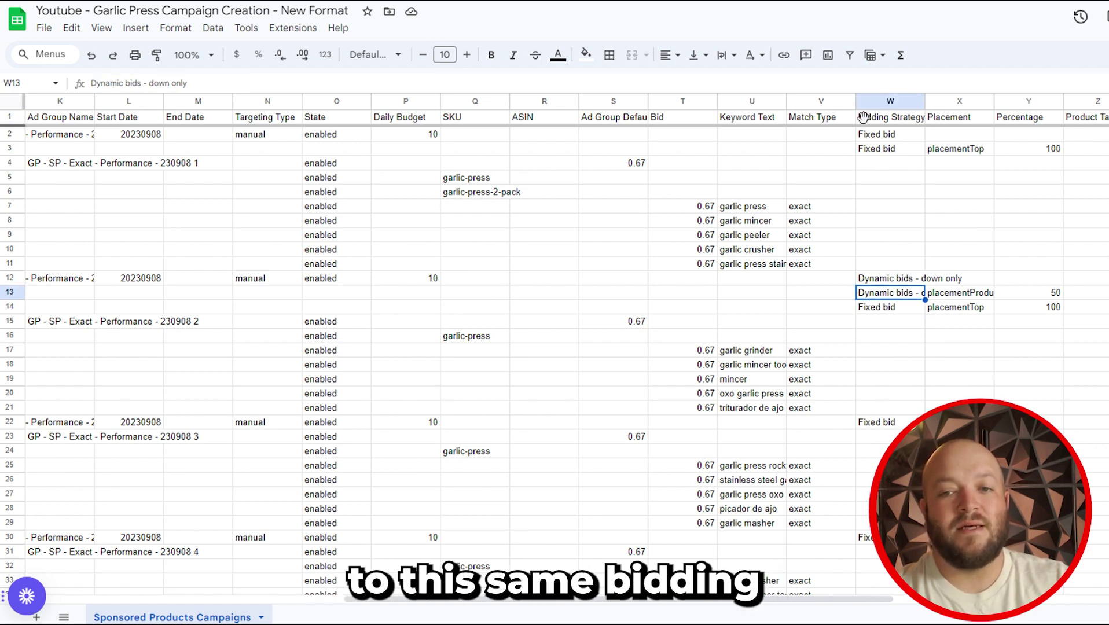
left_click_drag(924, 296, 903, 308)
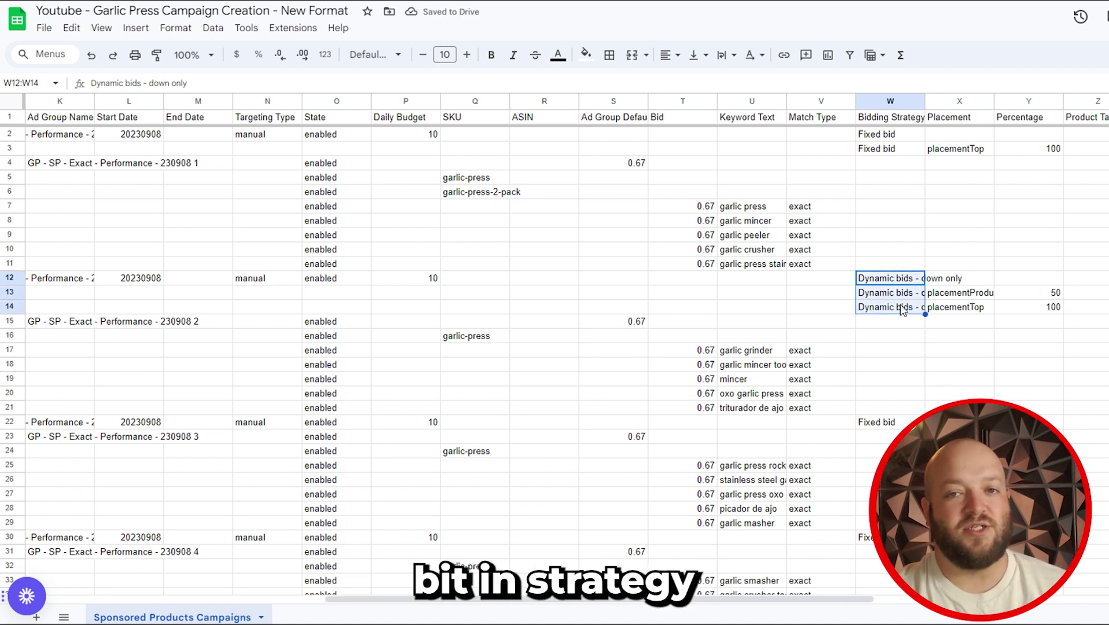
left_click(1049, 309)
Examine the first campaign's product ad row 5: its entity, Campaign Id, Ad Group Id, state, SKU and the columns past the SKU
left_click_drag(706, 600, 479, 622)
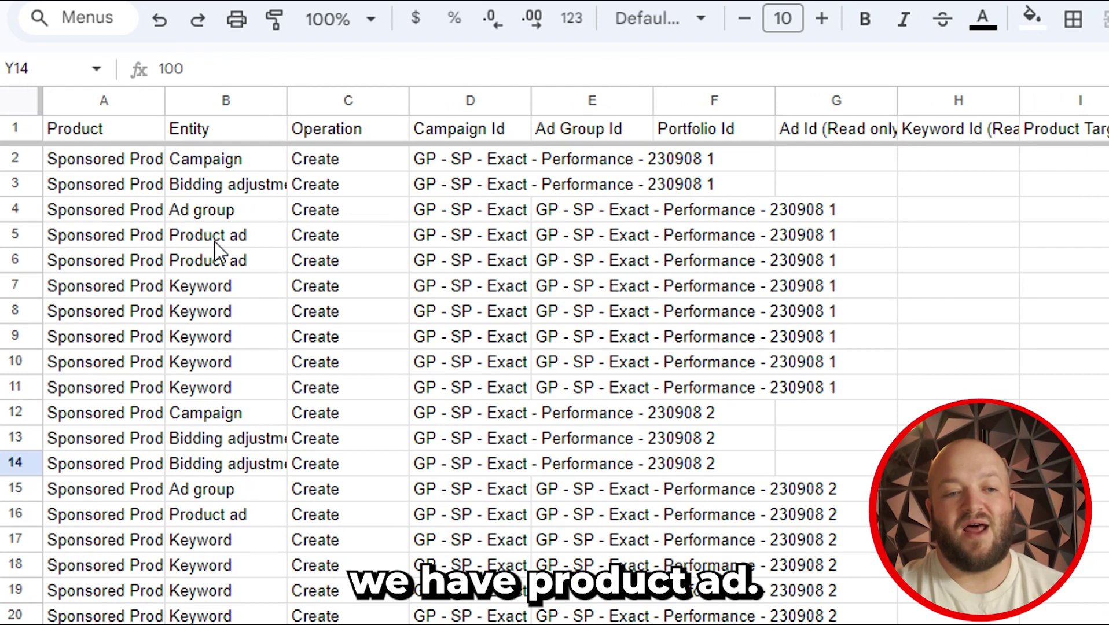
left_click(122, 181)
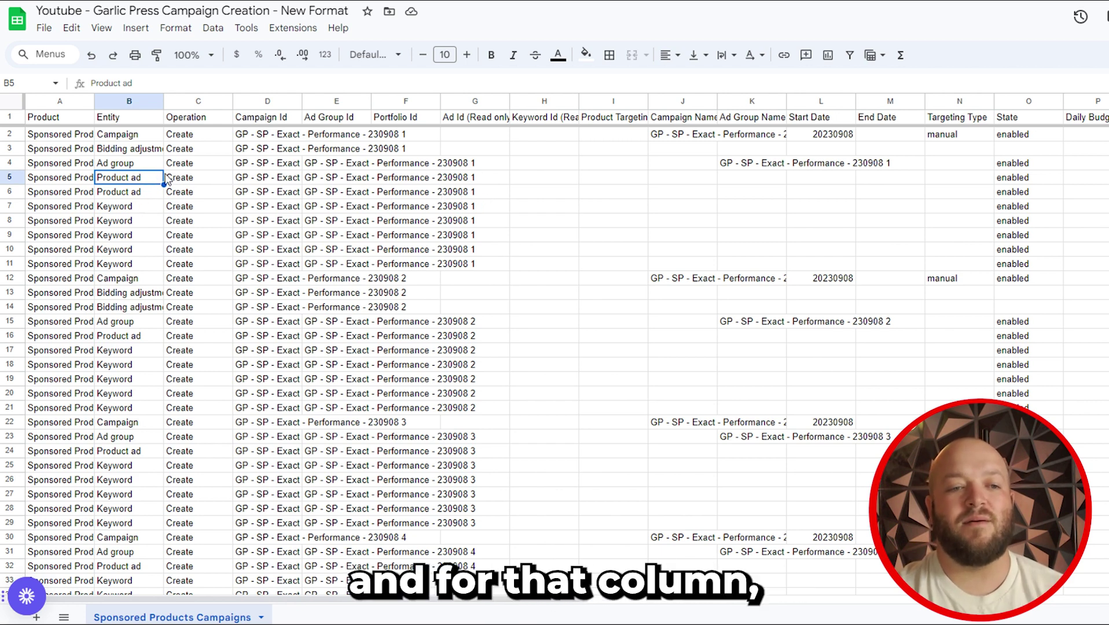
left_click(258, 184)
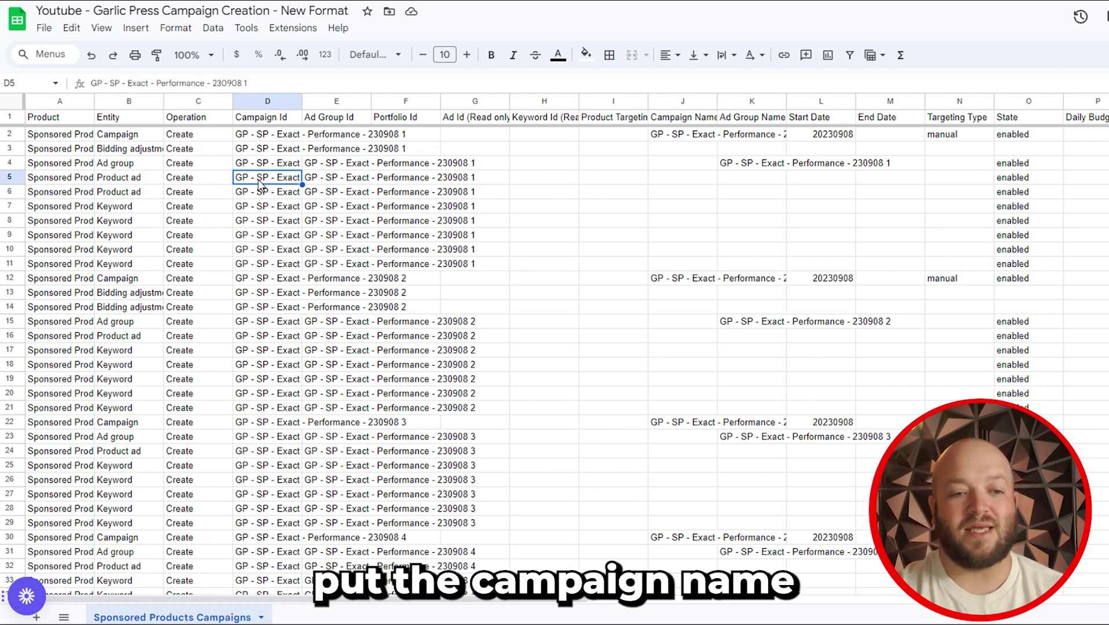
left_click(328, 182)
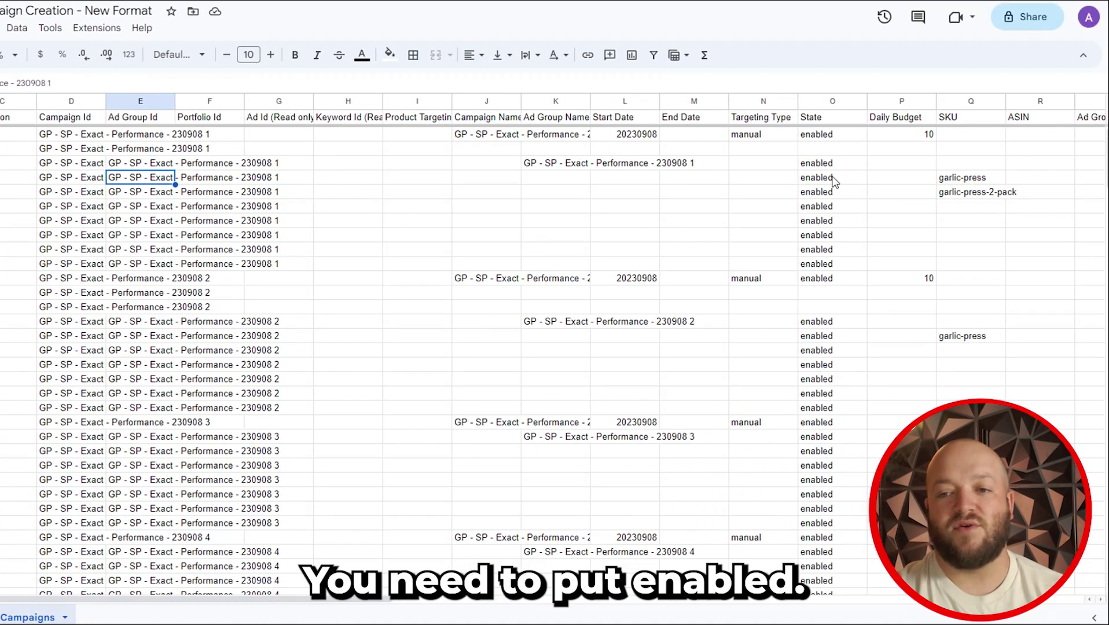
left_click(967, 180)
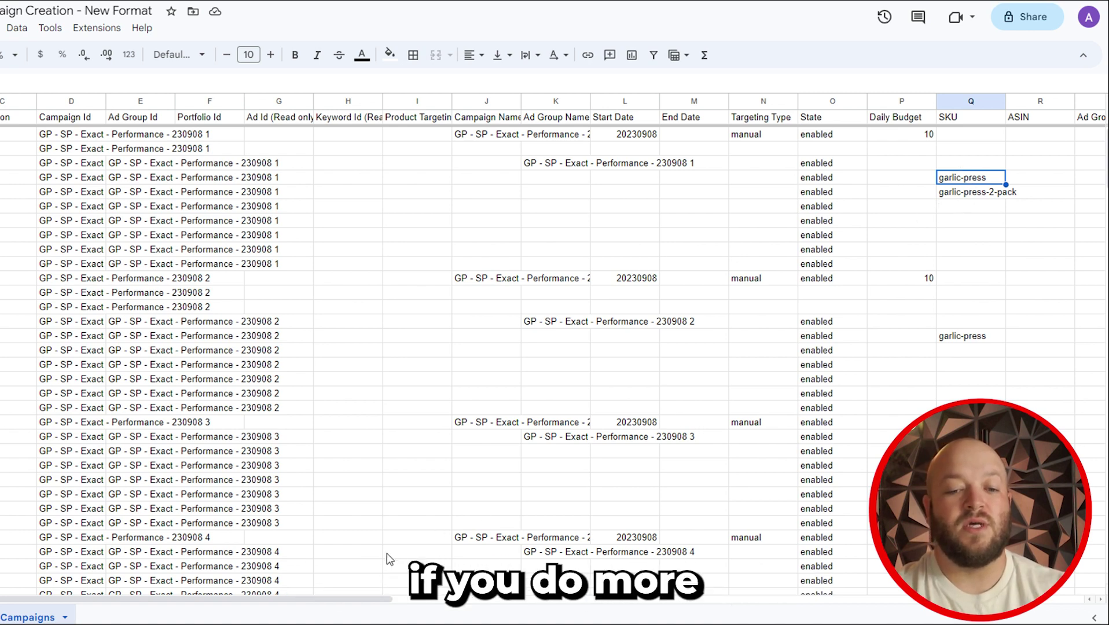
left_click_drag(373, 601, 730, 612)
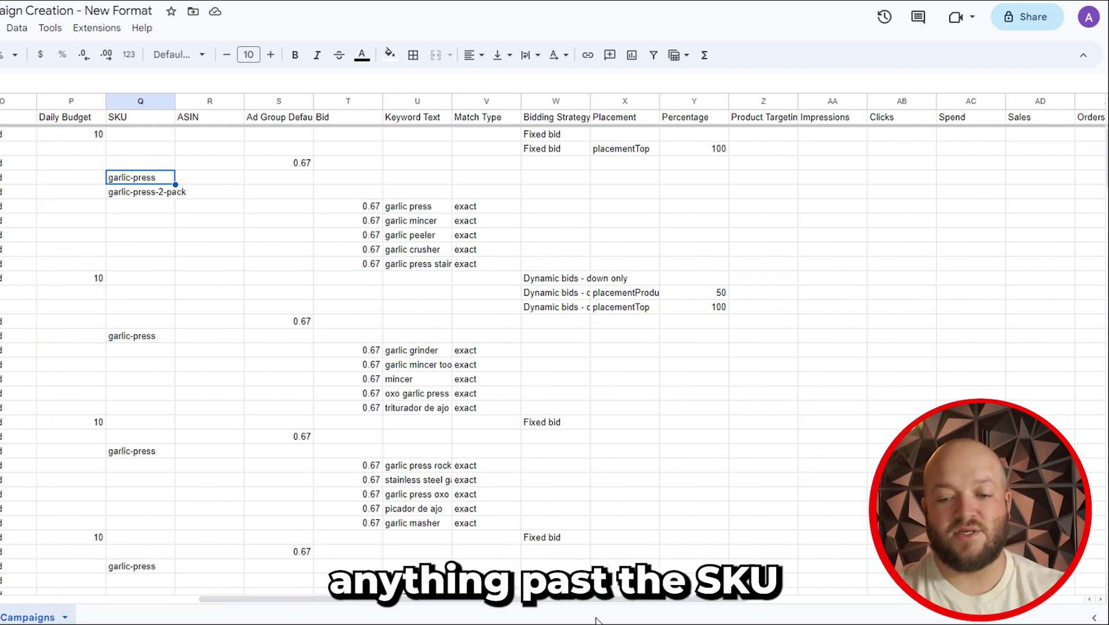
Examine the entity, operation, Campaign Id and Ad Group Id of the first keyword row, row 7
left_click_drag(596, 605, 215, 605)
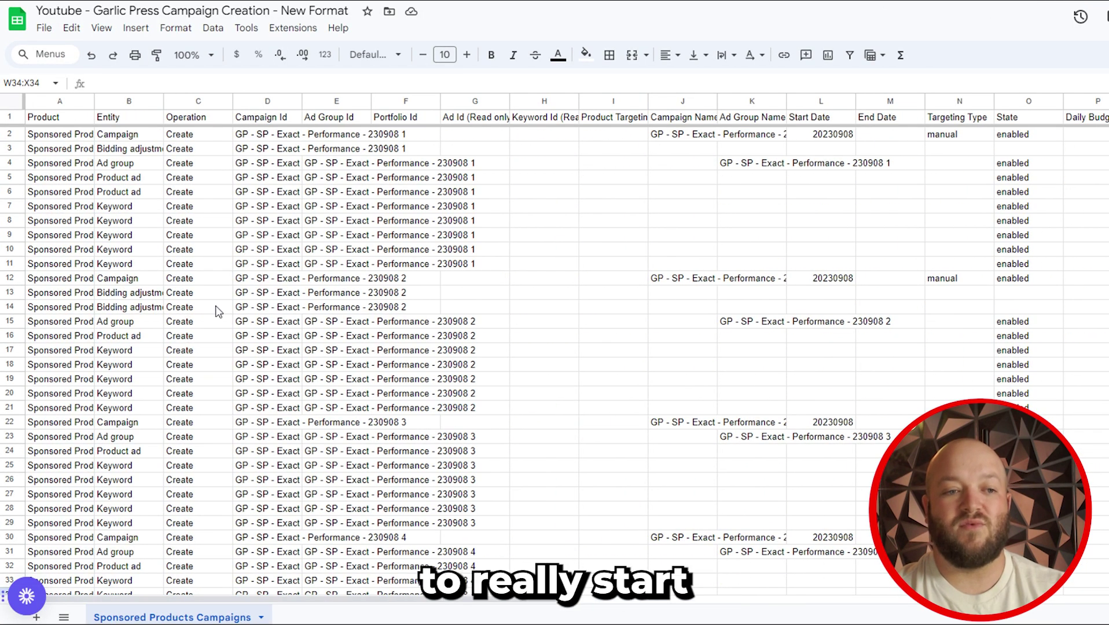
left_click(139, 212)
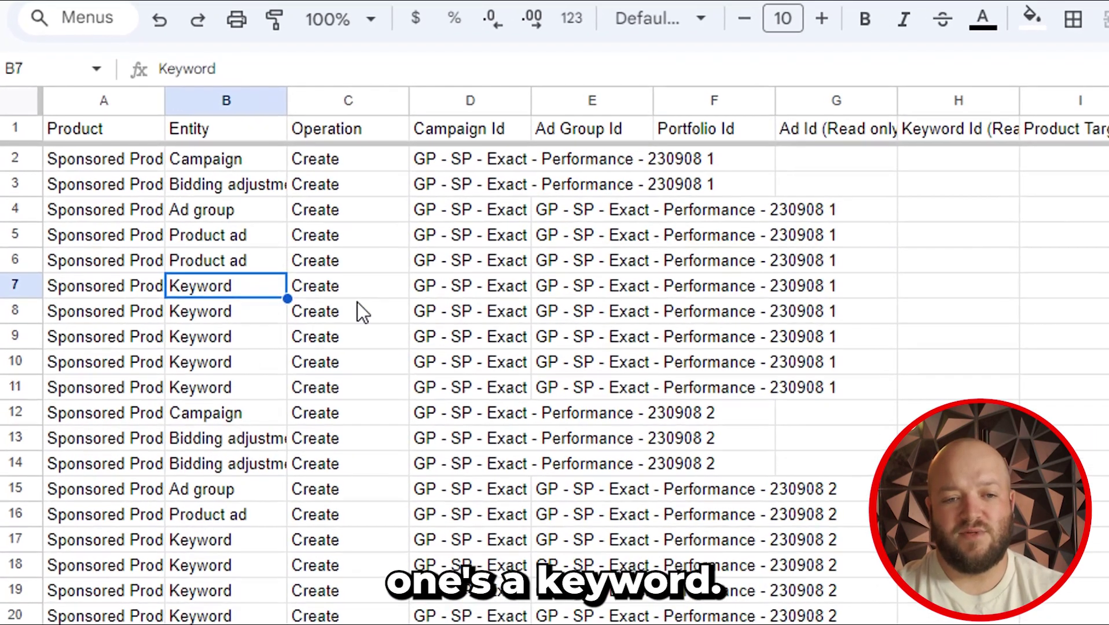
left_click(366, 292)
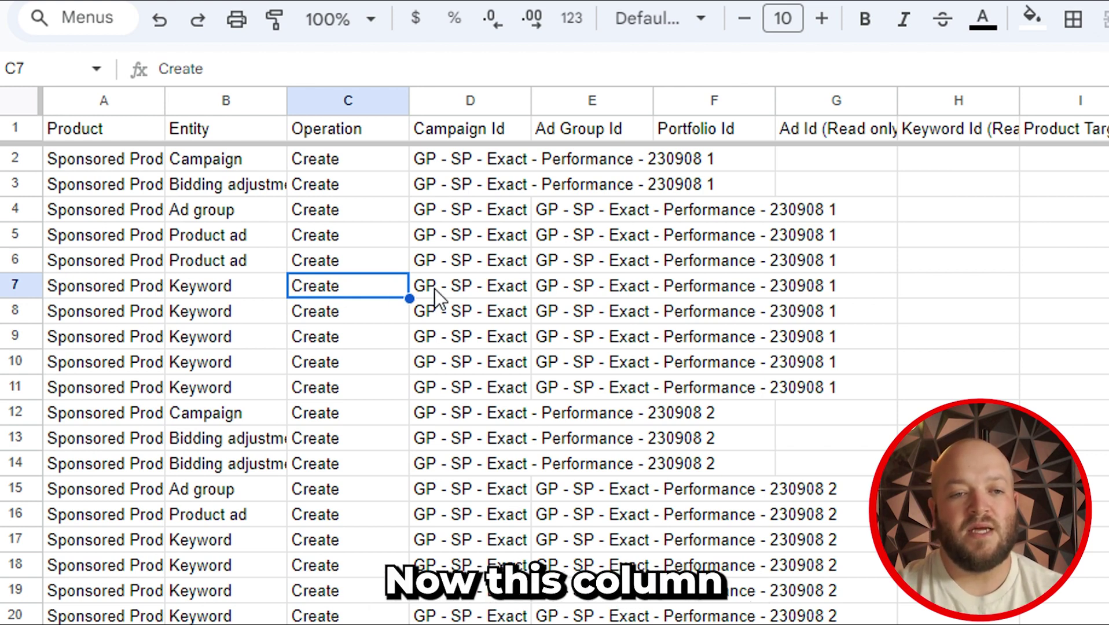
left_click(508, 288)
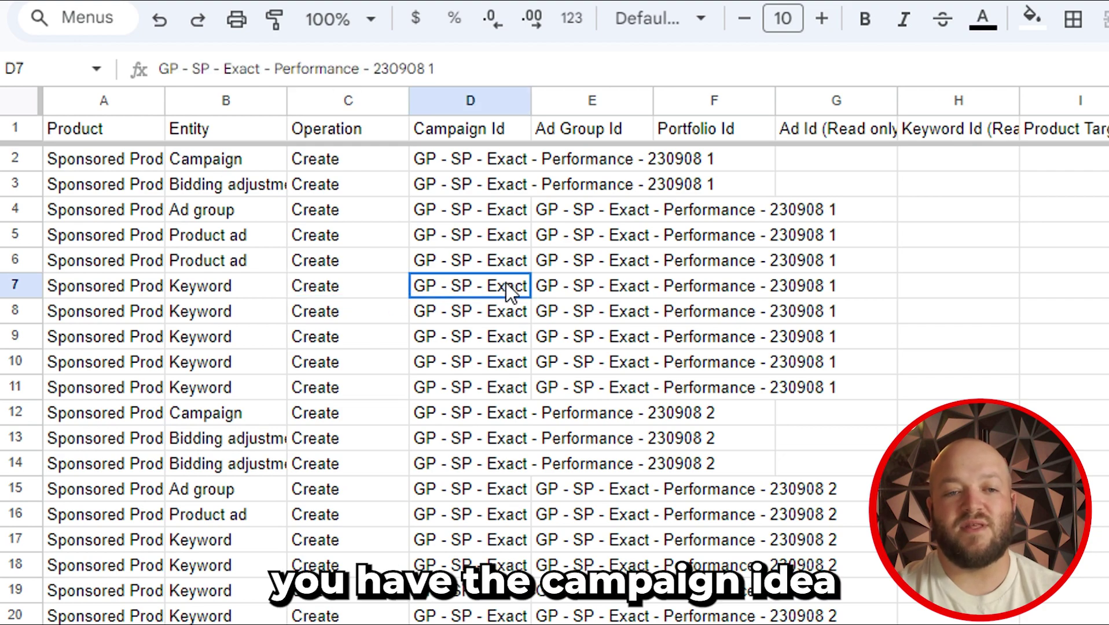
left_click(560, 286)
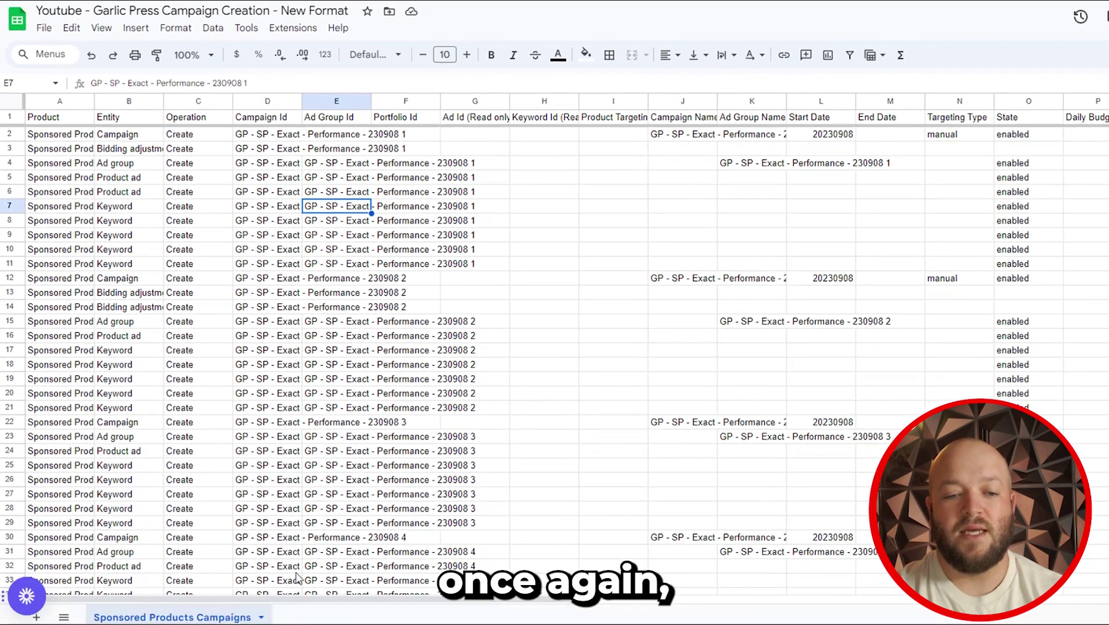
Examine the bid, keyword text and match type in row 7, and compare the keyword lists of the first two campaigns
scroll(382, 602, "right", 6)
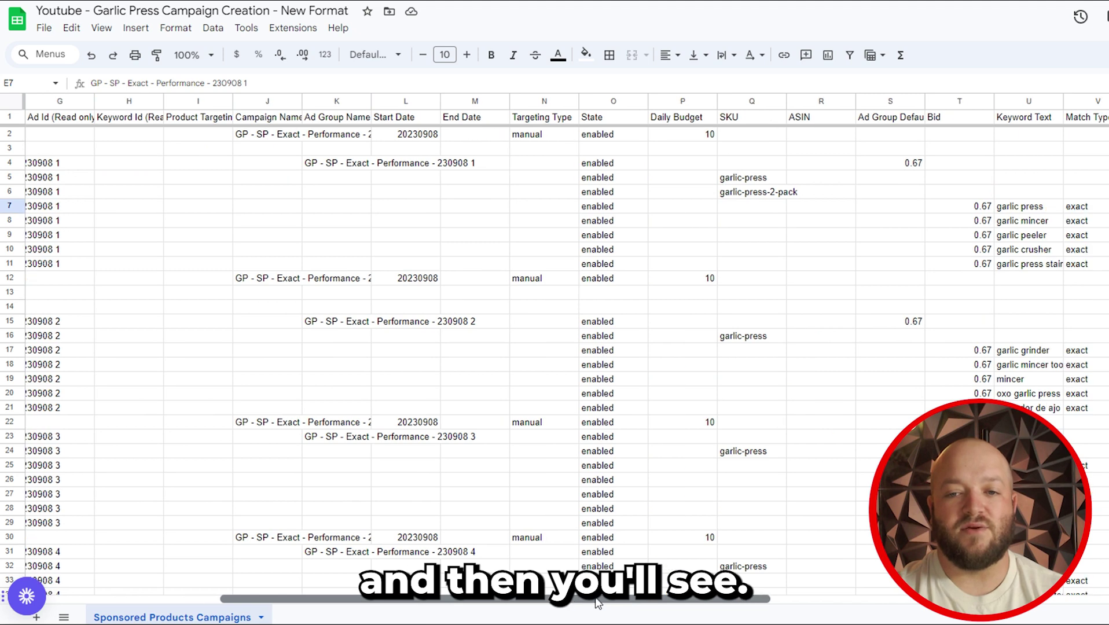
left_click(8, 206)
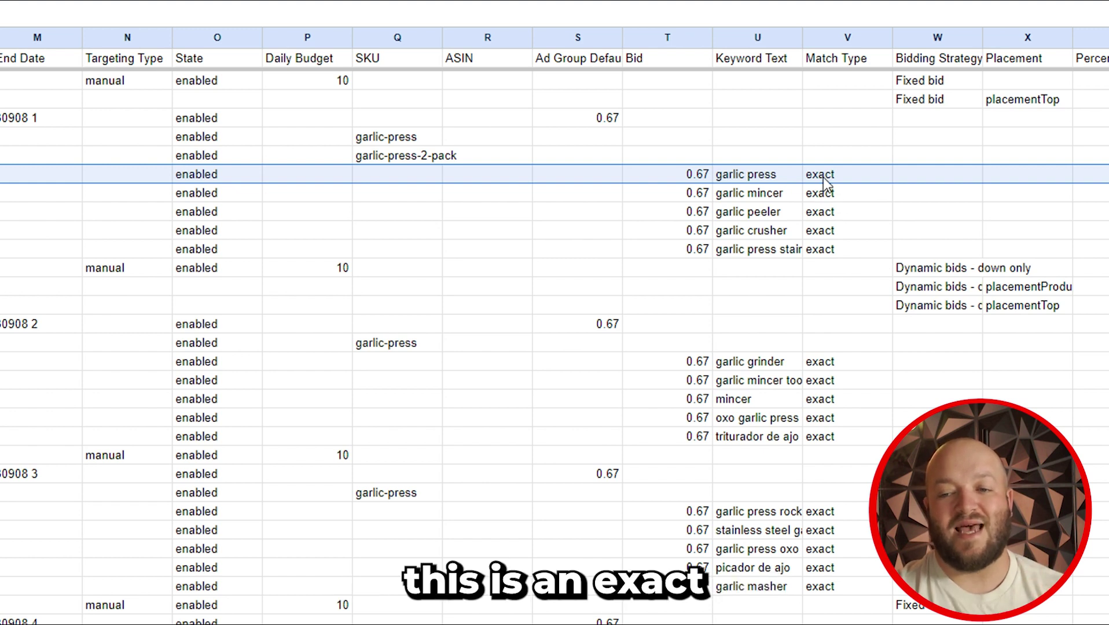
left_click(778, 176)
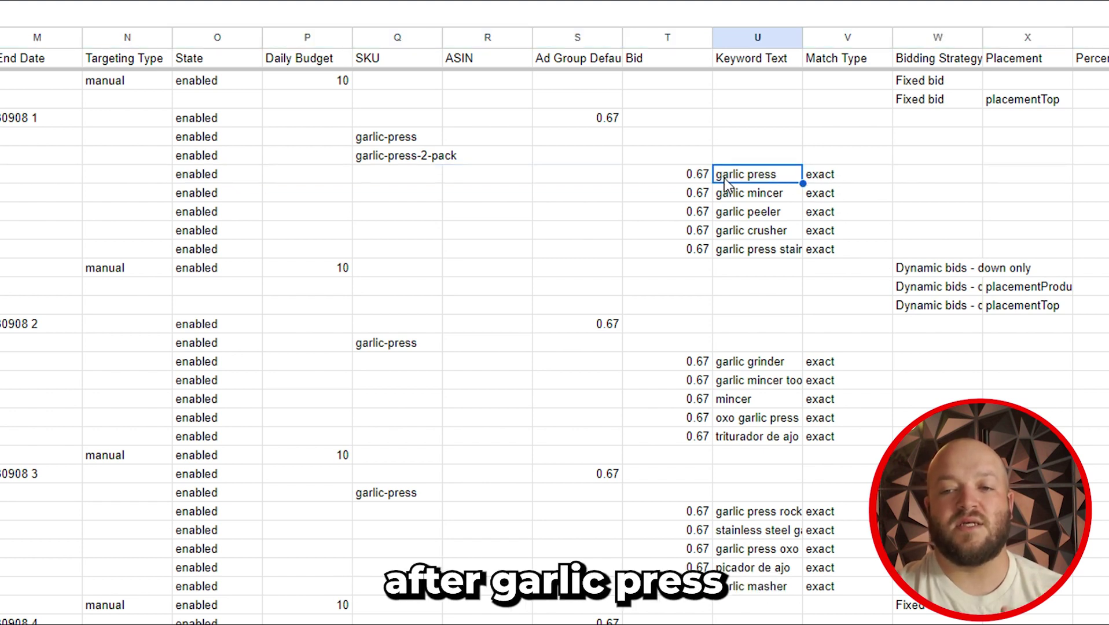
left_click(703, 178)
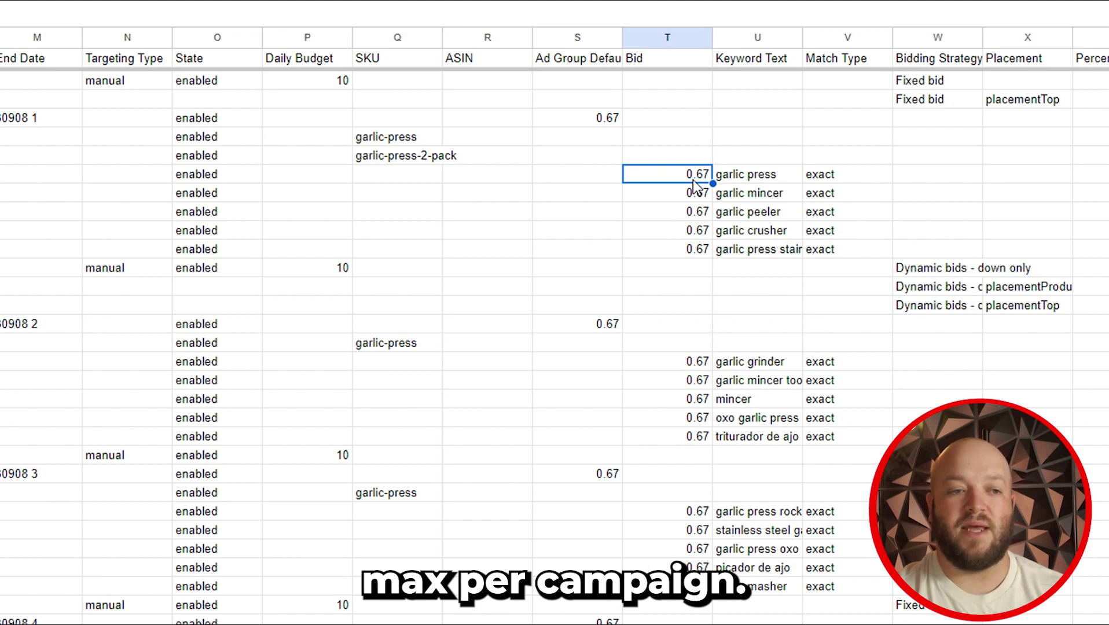
left_click_drag(740, 177, 738, 249)
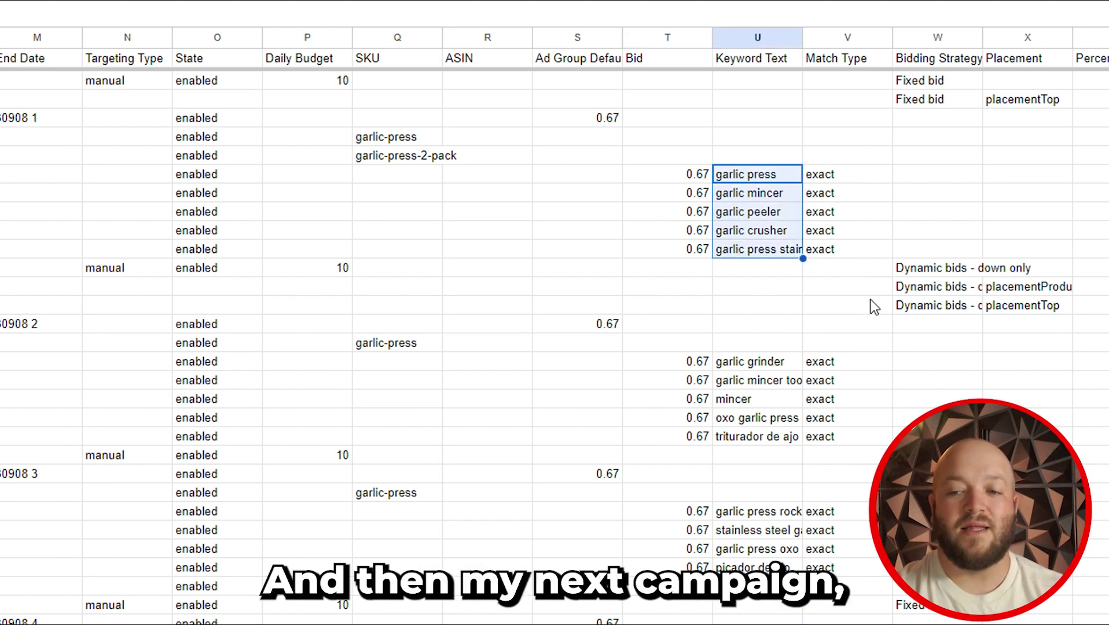
left_click_drag(735, 362, 742, 441)
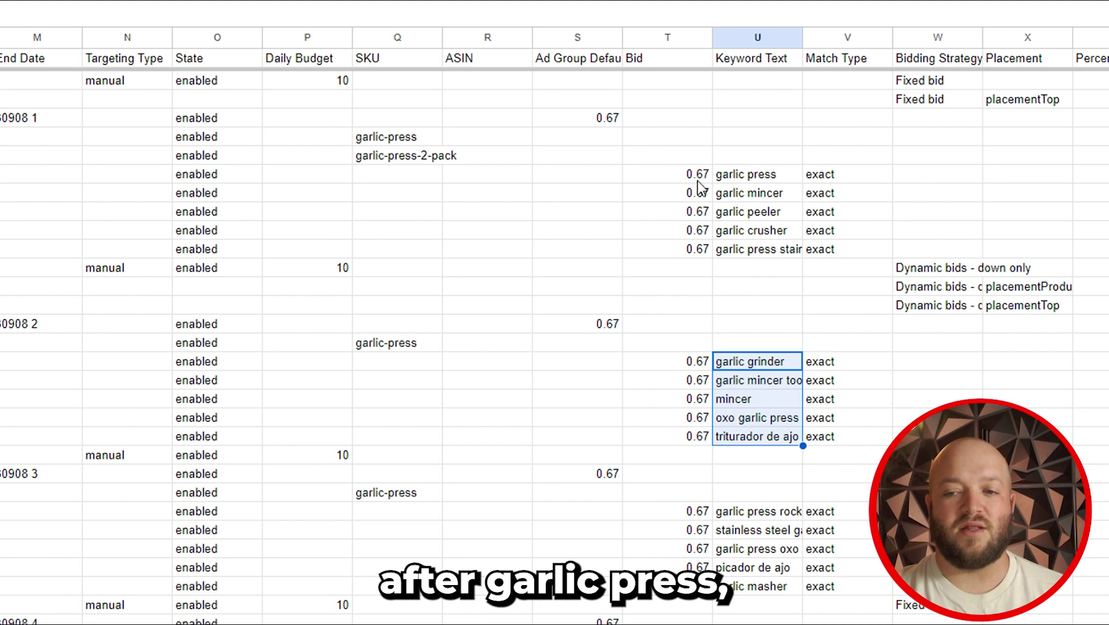
left_click(761, 172)
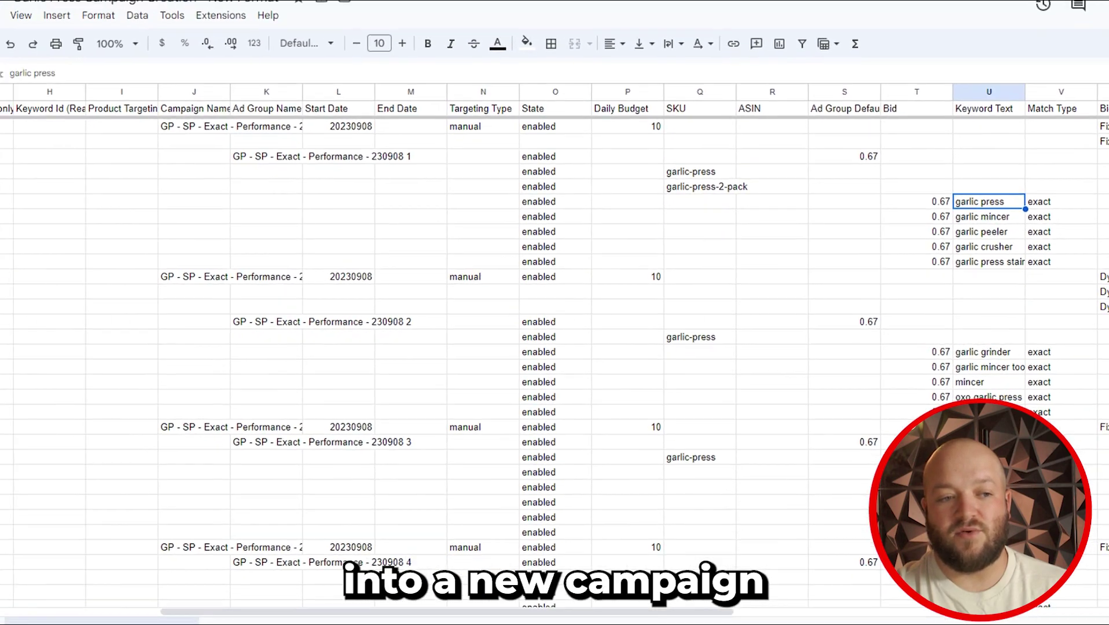
Delete keyword rows 8 to 11 from the first campaign and check the remaining keyword in row 7
left_click_drag(11, 230, 5, 260)
right_click(5, 260)
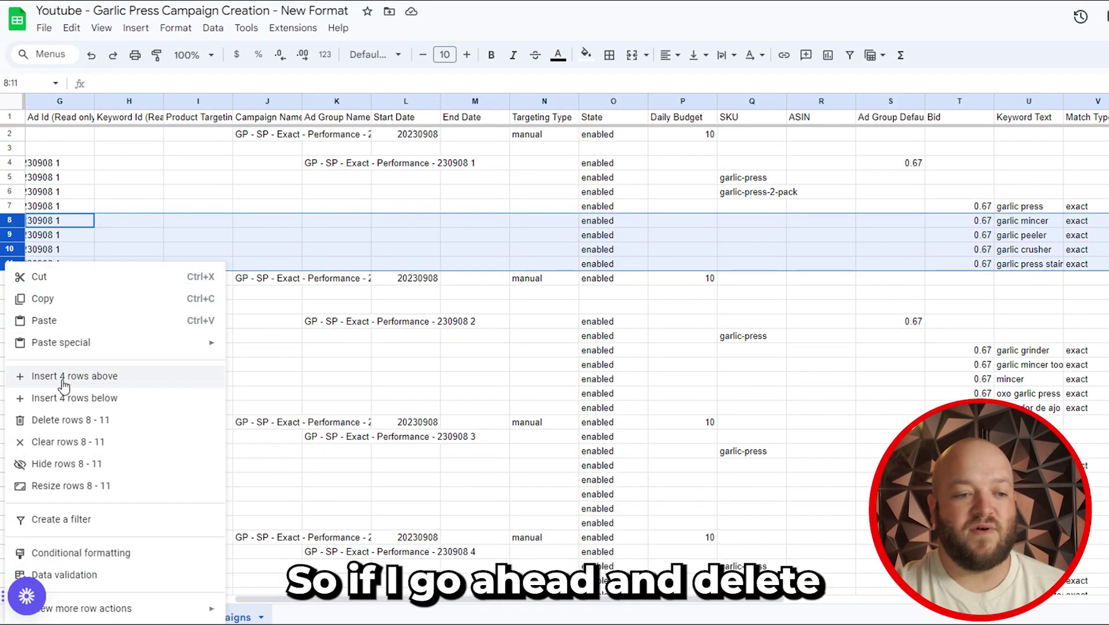
left_click(65, 420)
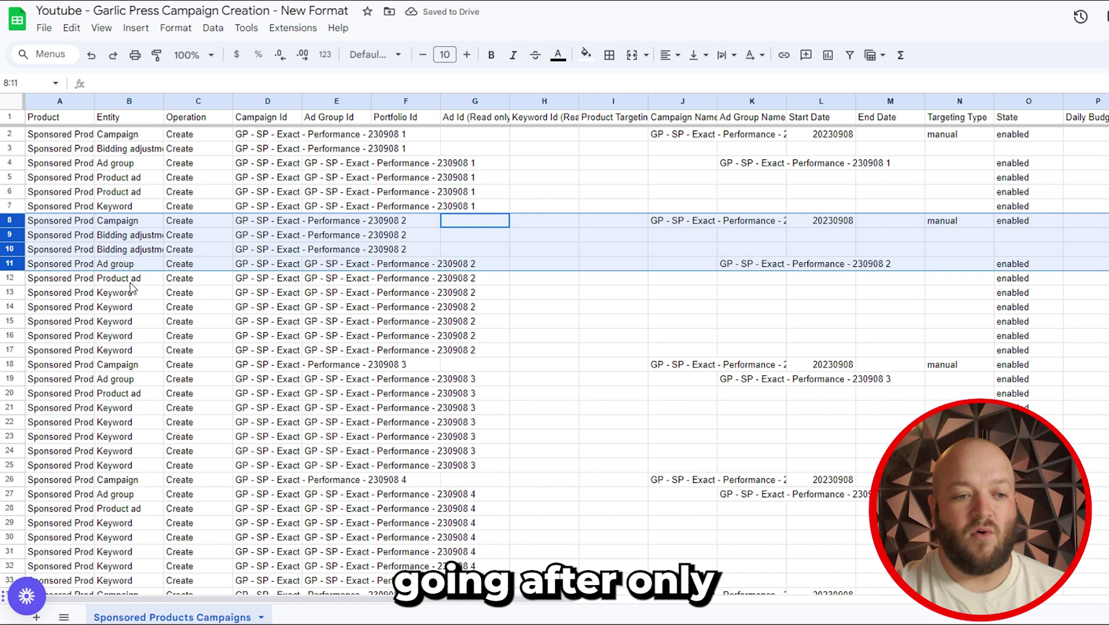
left_click(134, 210)
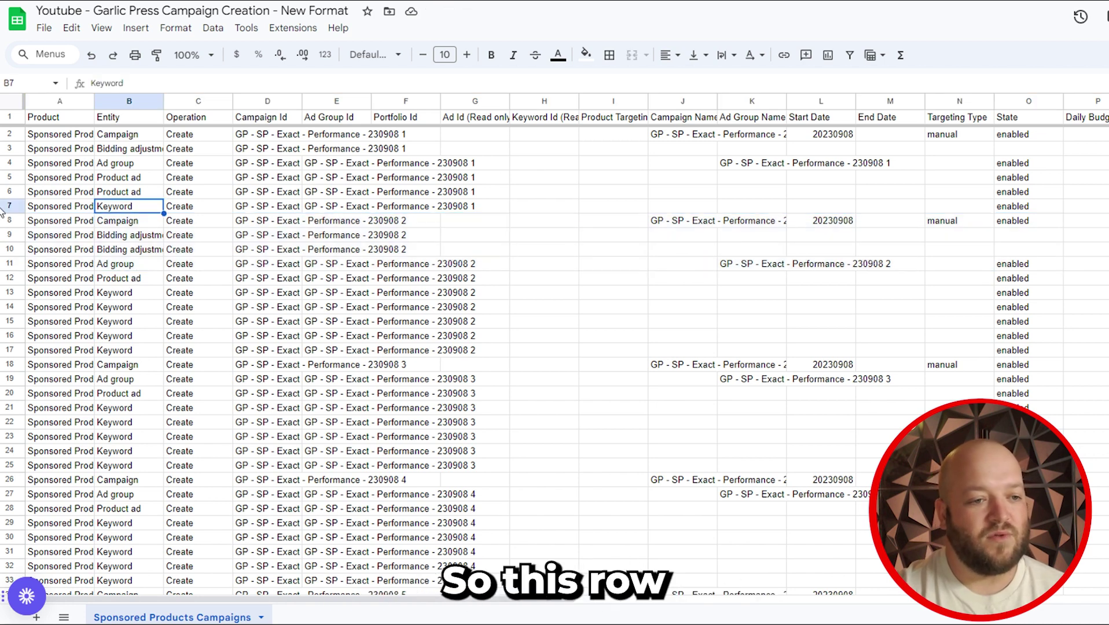
left_click(5, 208)
mouse_move(549, 603)
left_mouse_down()
mouse_move(854, 605)
mouse_move(535, 602)
left_mouse_up()
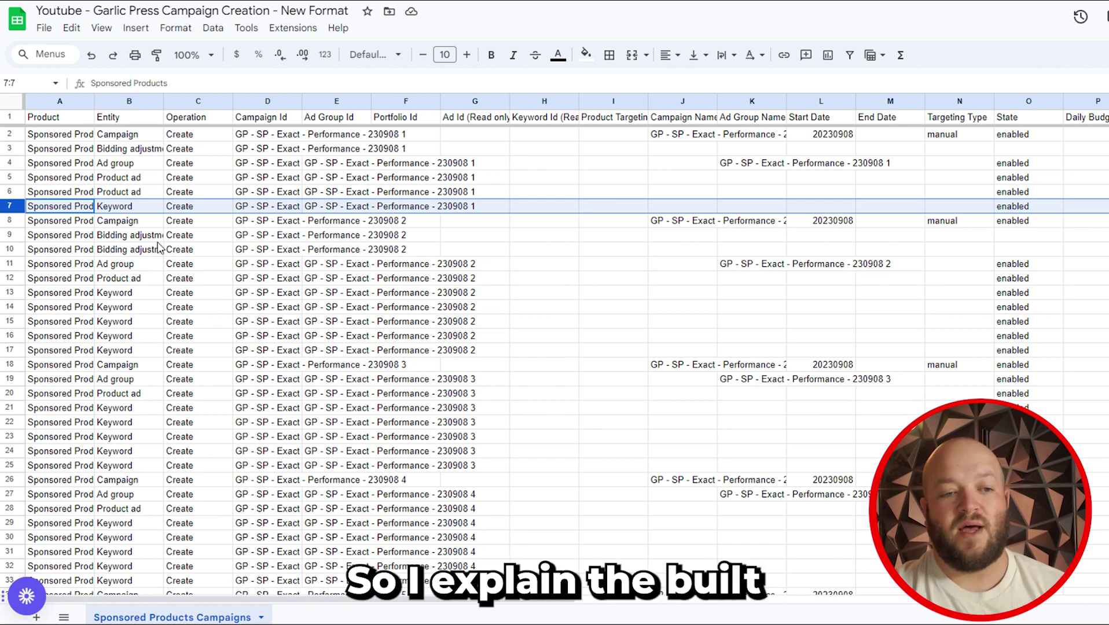
Examine the first PAT campaign's product targeting rows, their ASIN expressions in rows 90 to 94 and the performance data columns beyond them
scroll(139, 242, "down", 6)
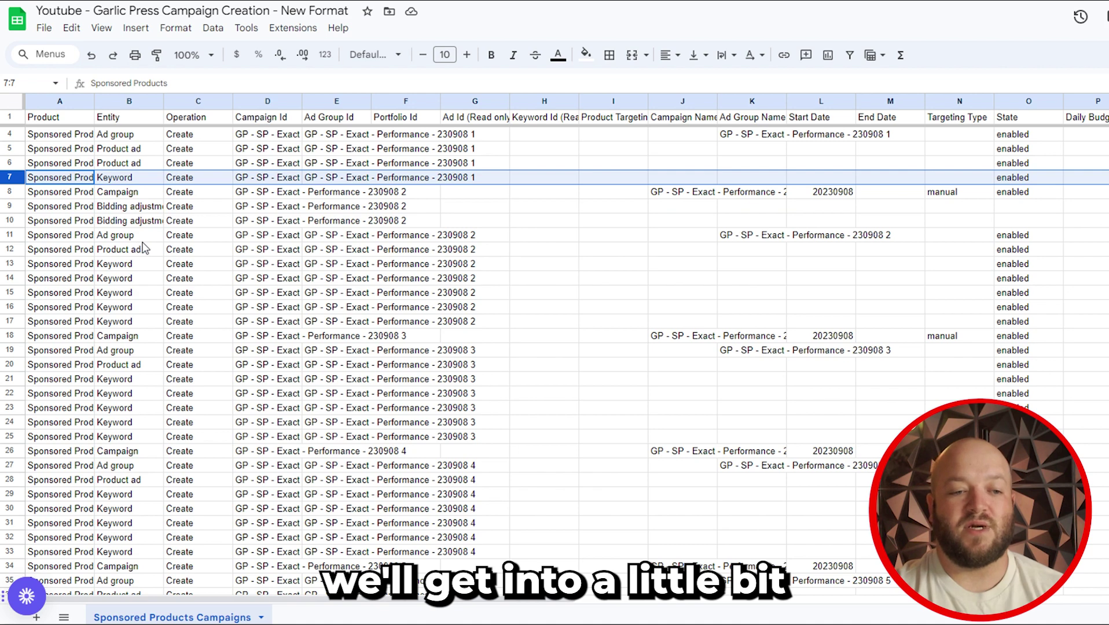
scroll(146, 266, "down", 5)
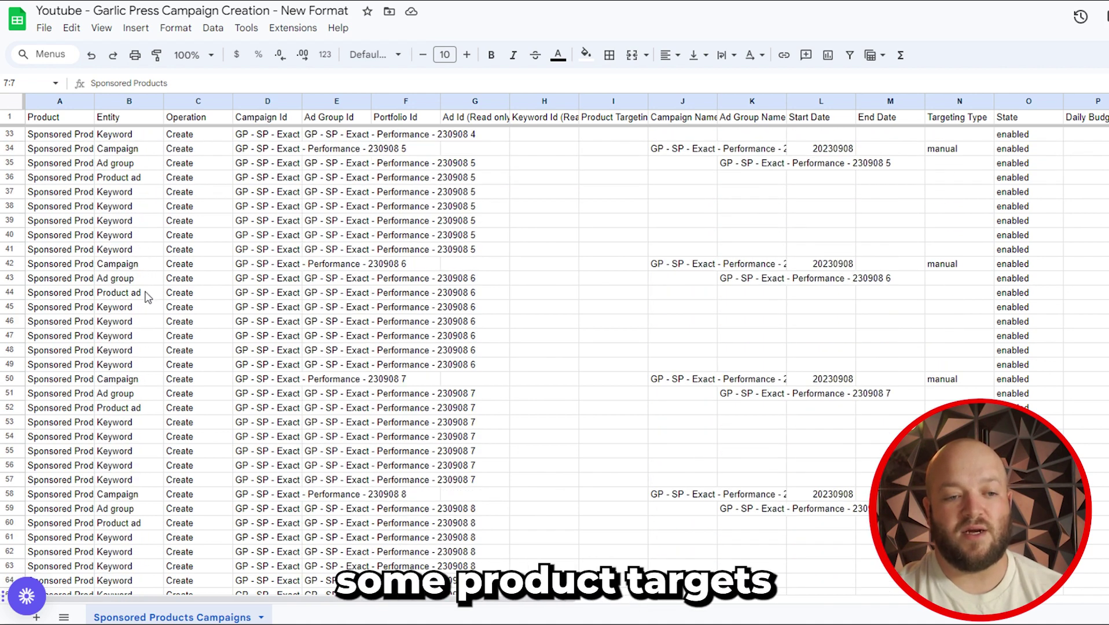
scroll(146, 296, "down", 15)
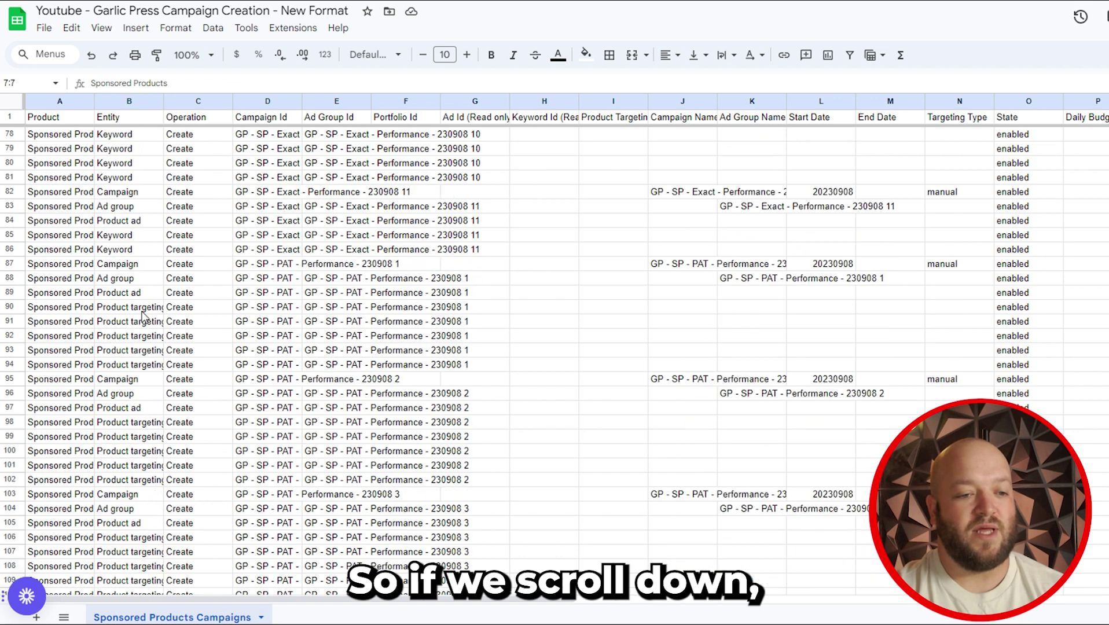
scroll(143, 313, "down", 1)
left_click(142, 296)
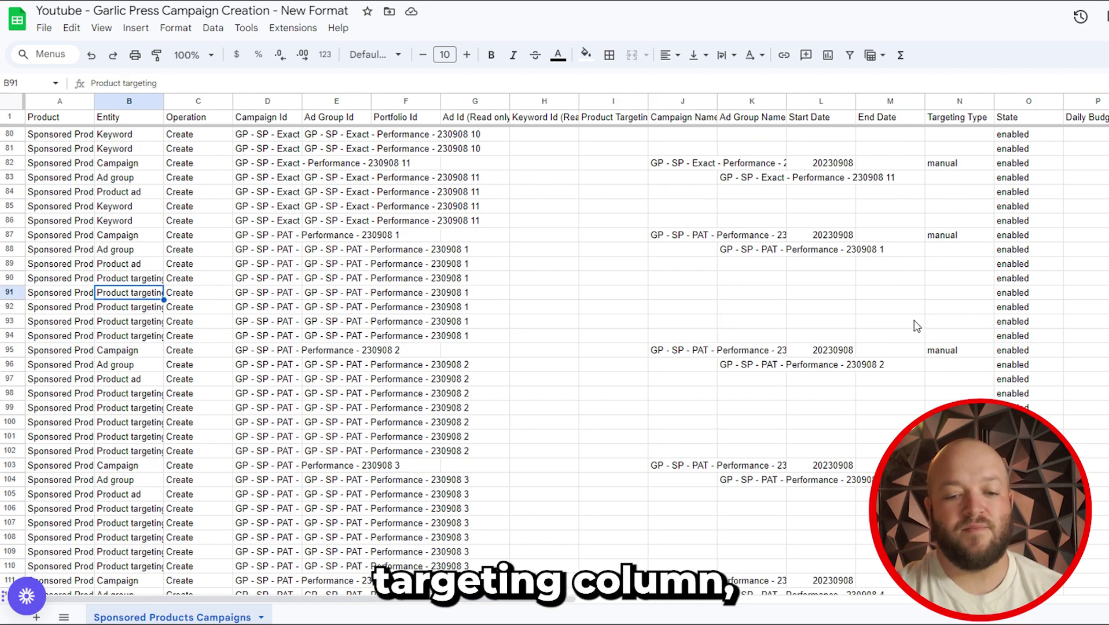
left_click_drag(533, 602, 1019, 607)
left_click_drag(828, 281, 826, 333)
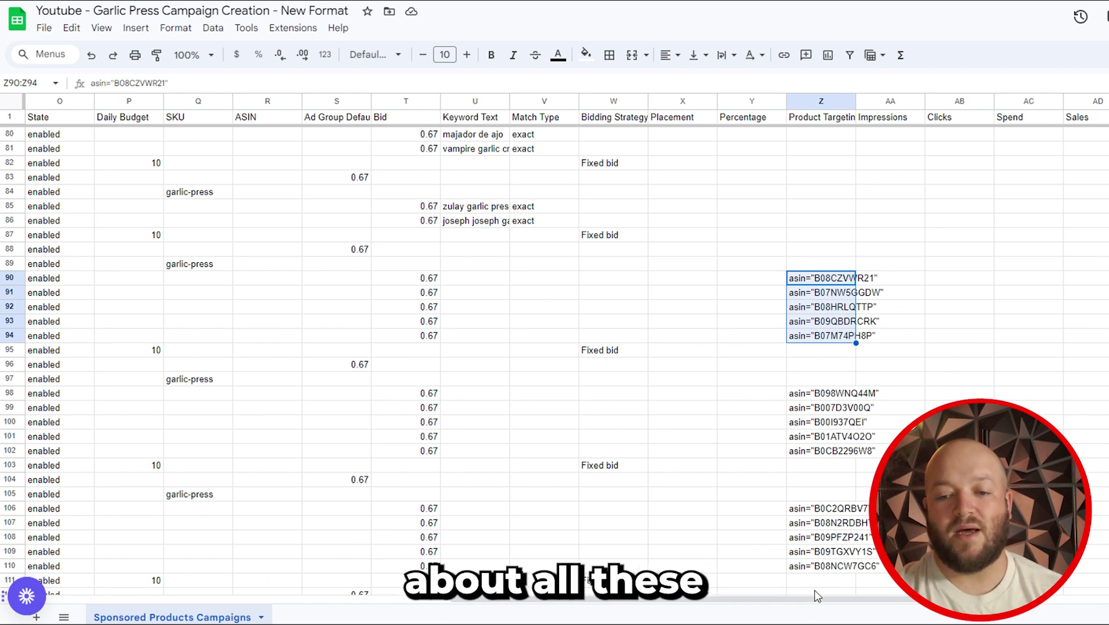
left_click_drag(814, 602, 1091, 602)
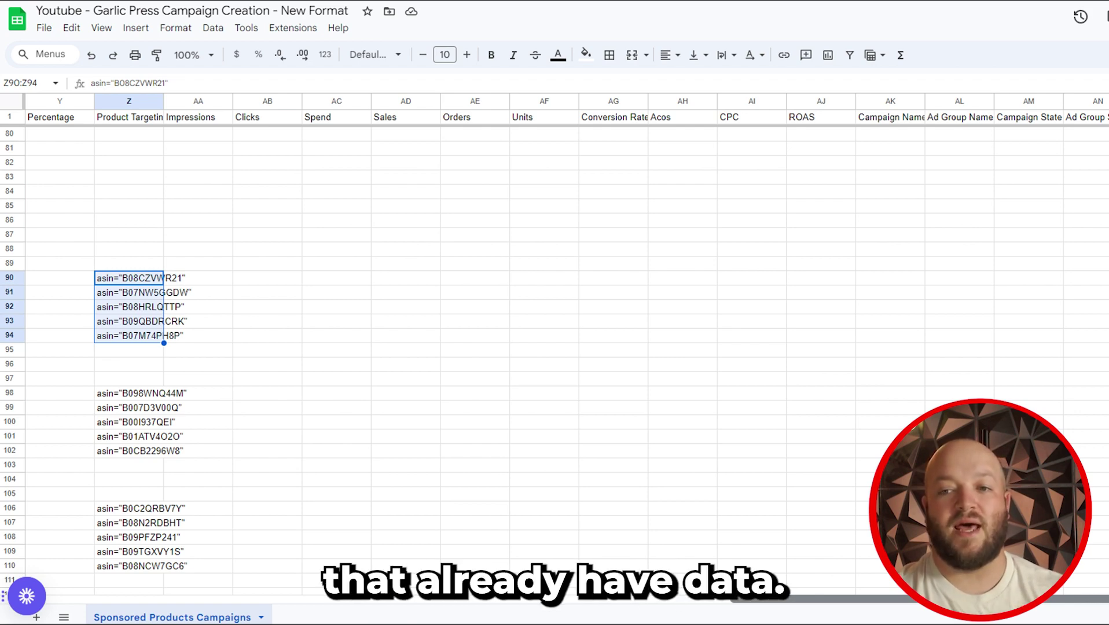
scroll(556, 347, "left", 10)
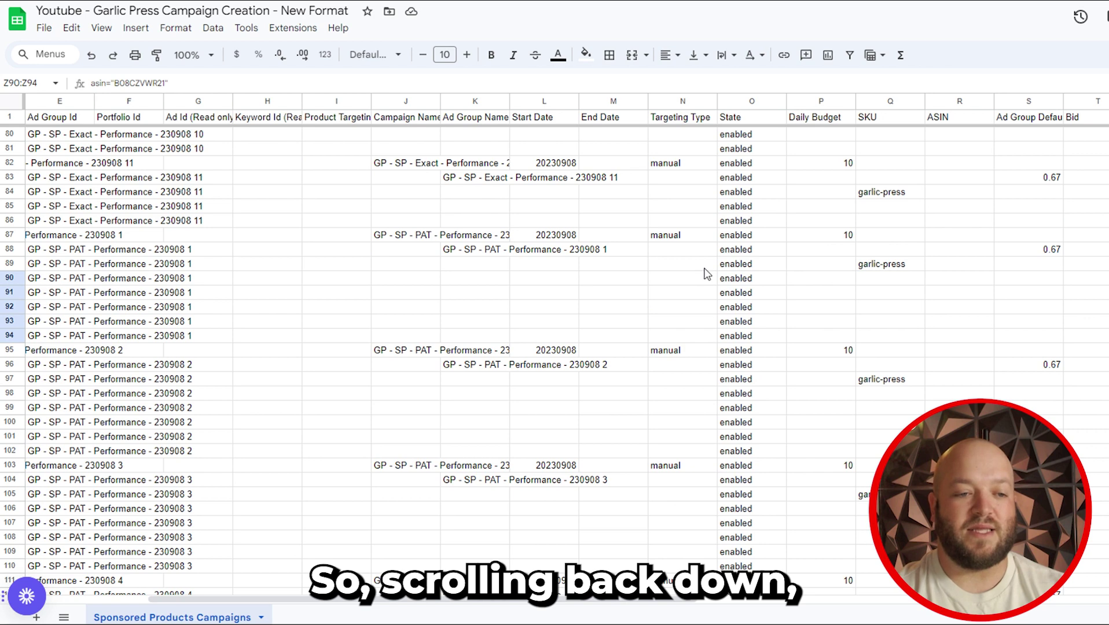
Examine the auto campaign's rows at the end of the sheet, including the Ad Group Id in row 220
scroll(236, 299, "down", 3)
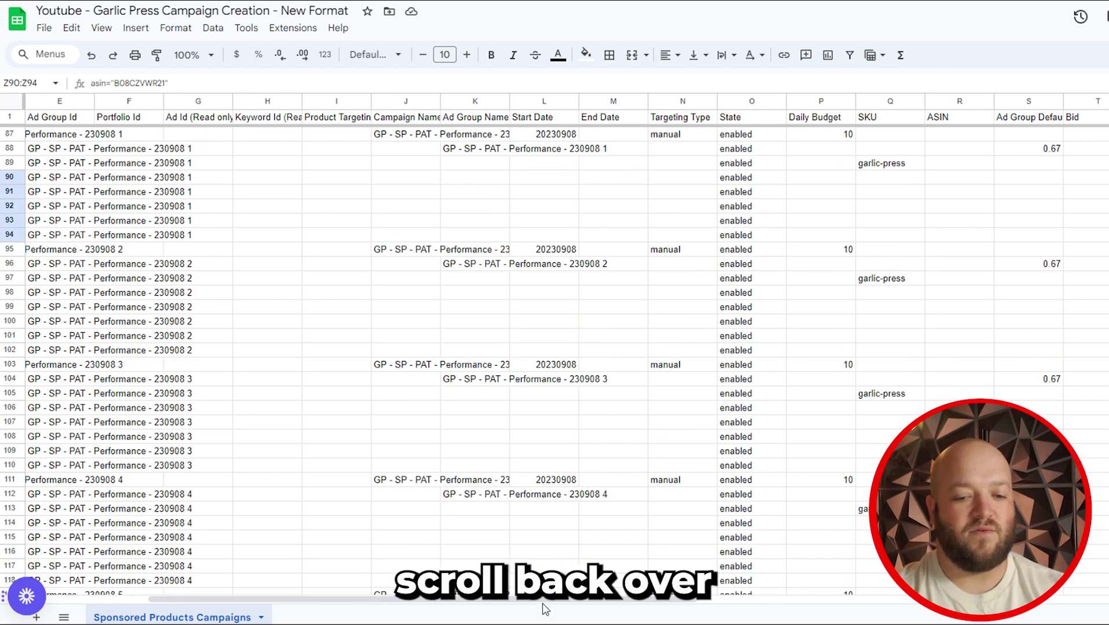
left_click_drag(544, 601, 404, 600)
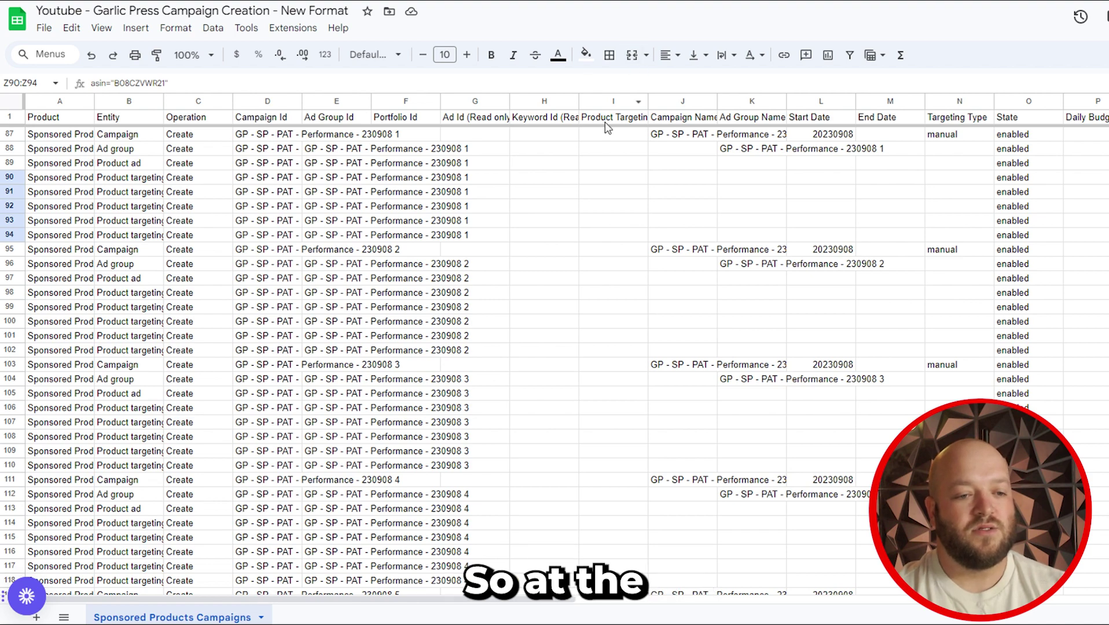
scroll(492, 315, "down", 20)
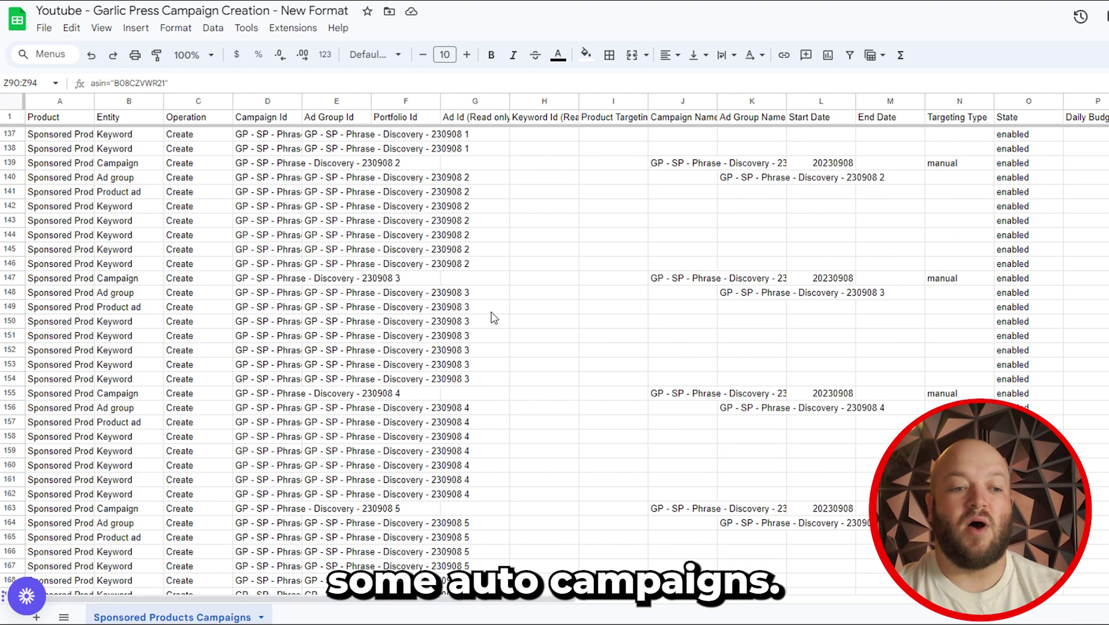
scroll(492, 315, "down", 20)
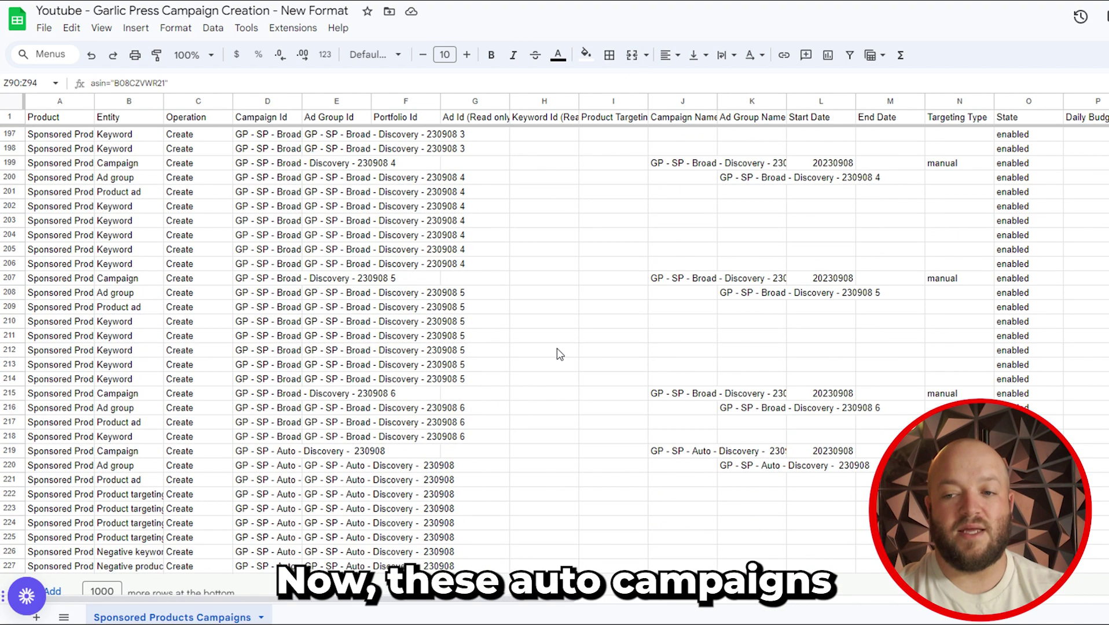
scroll(559, 359, "down", 1)
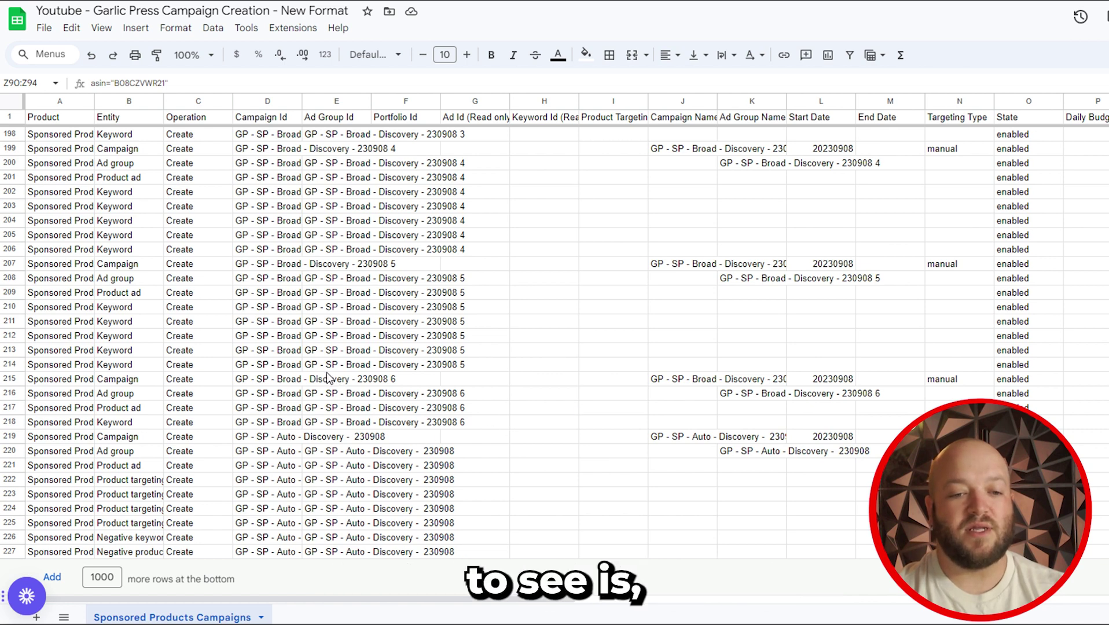
left_click(333, 457)
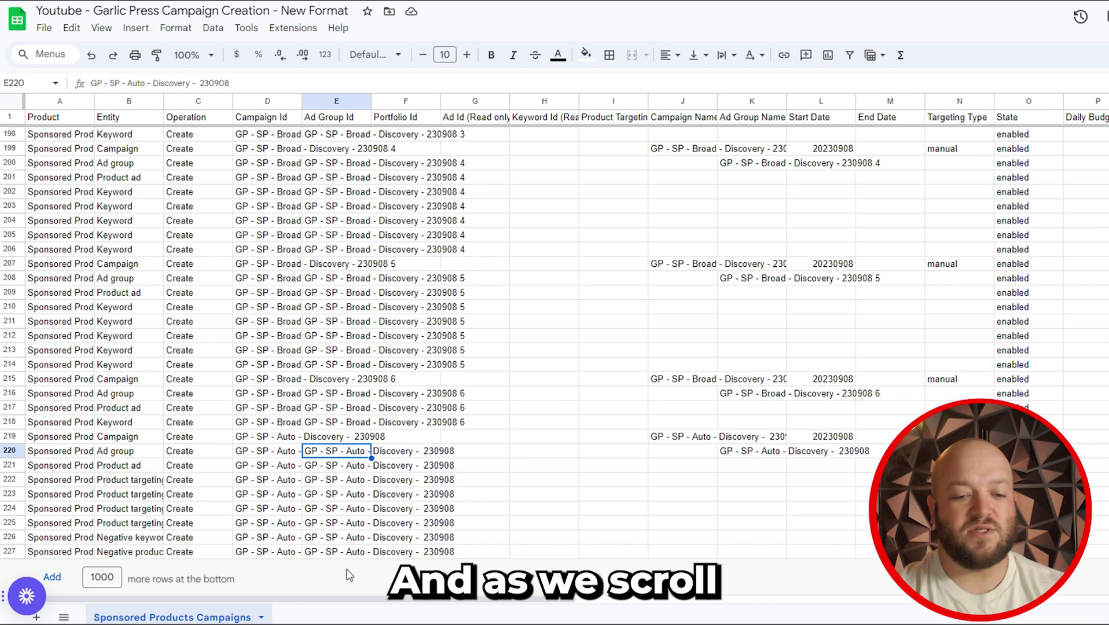
Examine the auto campaign's targeting type in row 219 and its product targeting expressions starting in row 222
scroll(341, 603, "right", 5)
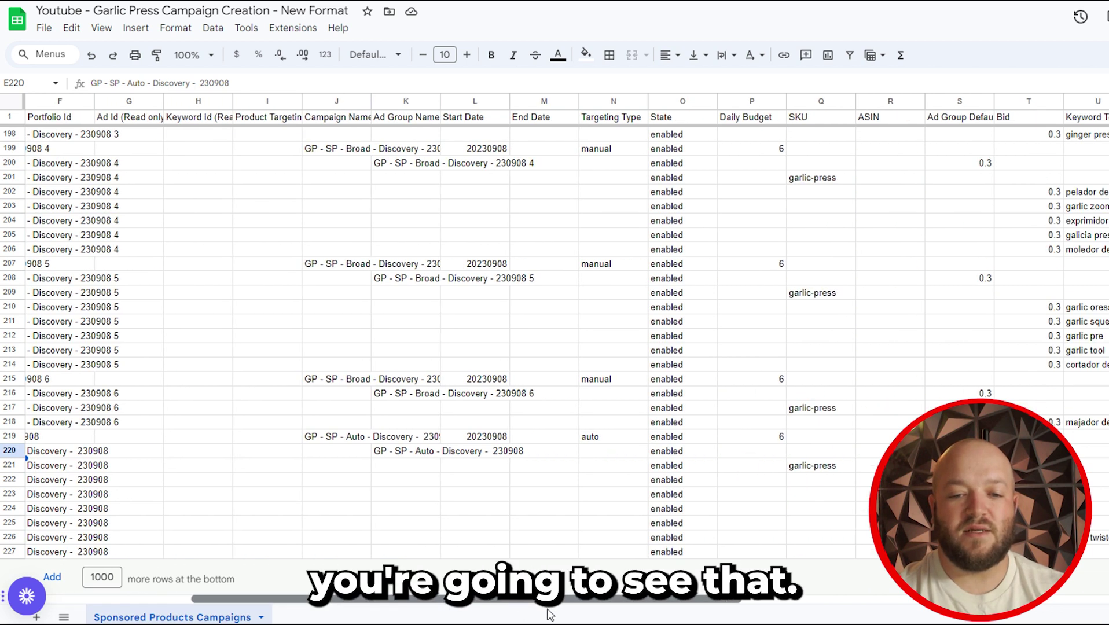
left_click(606, 440)
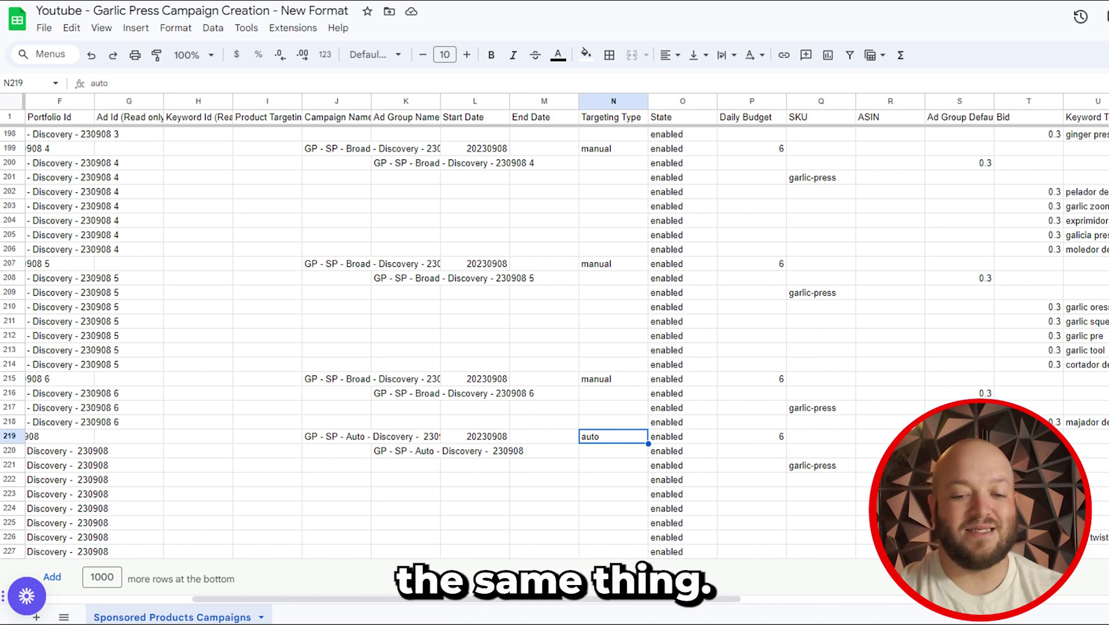
left_click_drag(692, 599, 978, 600)
left_click(854, 479)
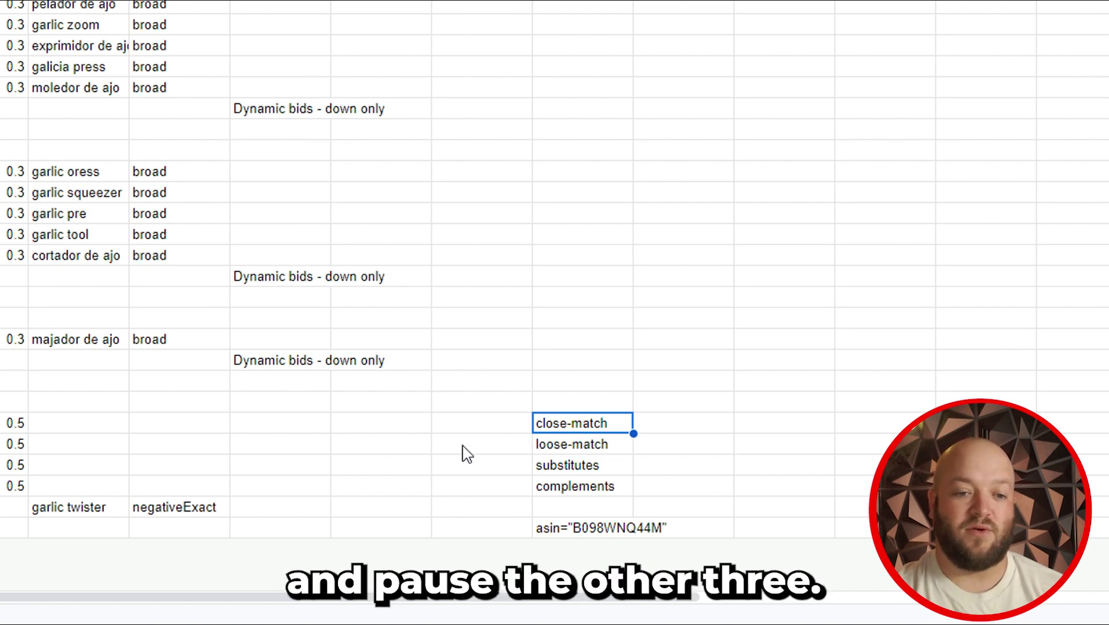
Copy rows 207 to 214, the complete fifth Broad Discovery campaign with its ad group, product ad and keywords
scroll(473, 501, "left", 3)
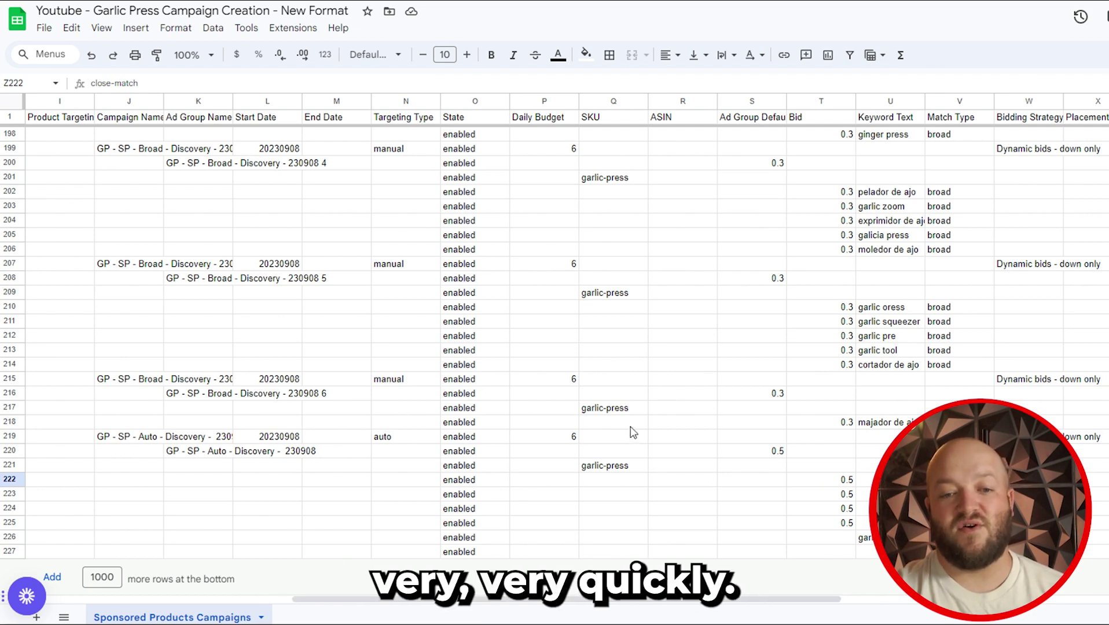
scroll(570, 600, "left", 10)
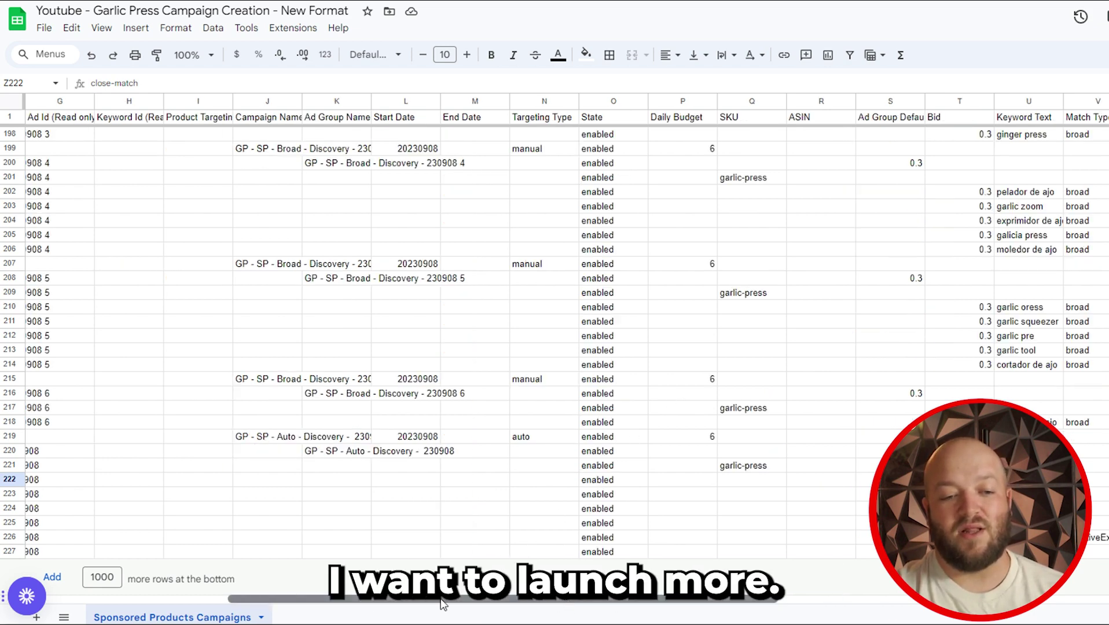
left_click_drag(72, 271, 23, 363)
key("ctrl+c")
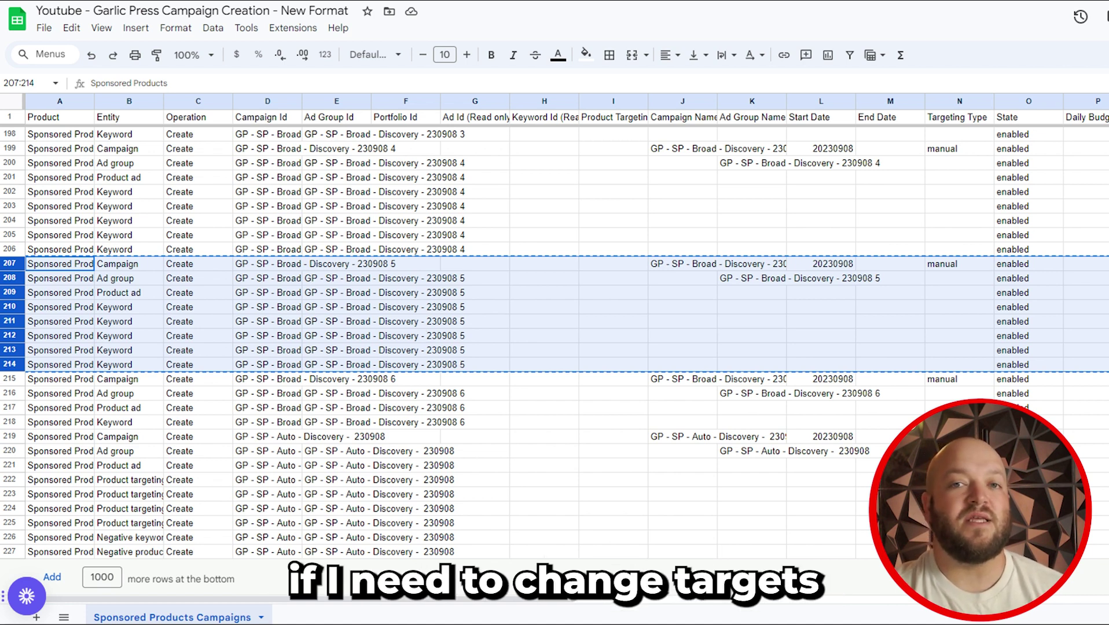
Check the sheet's download formats for Microsoft Excel (.xlsx) and leave them without downloading
key("ctrl+a")
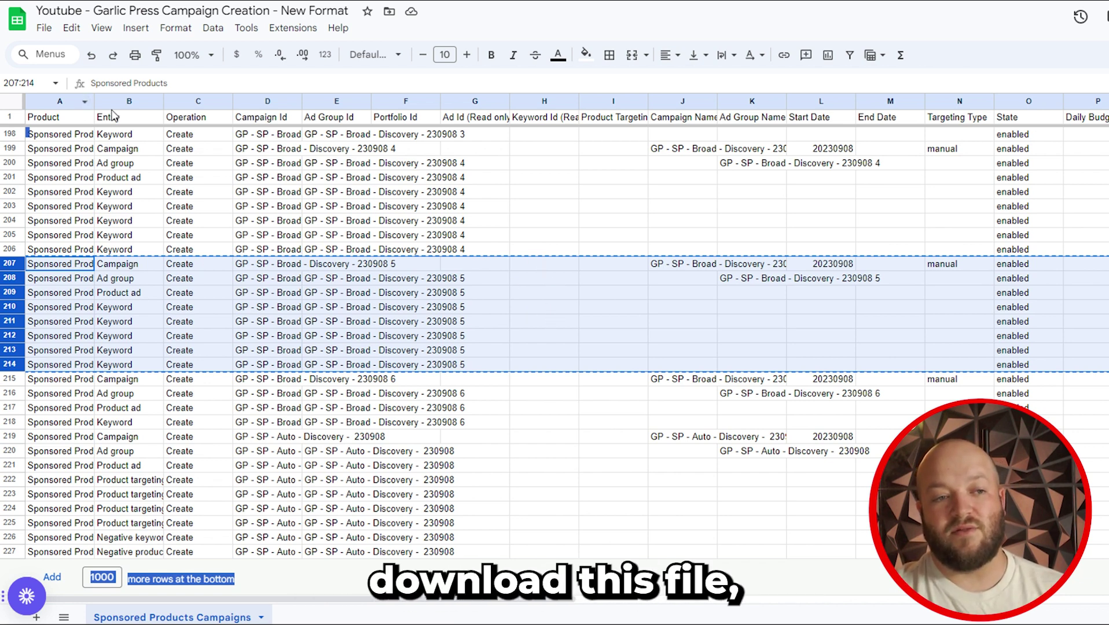
left_click(44, 29)
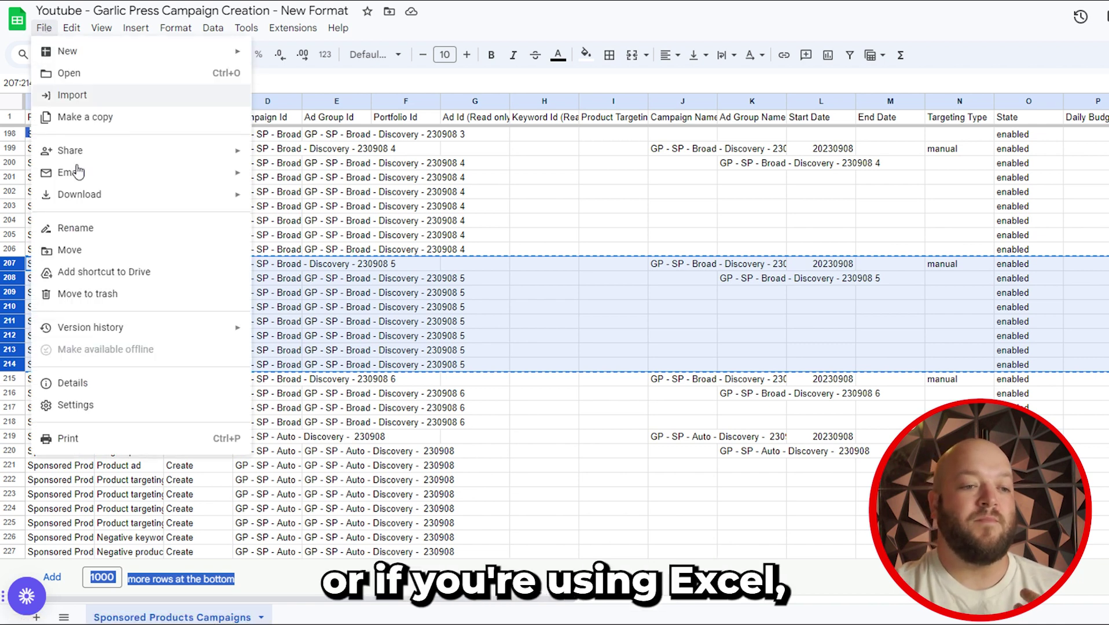
mouse_move(132, 200)
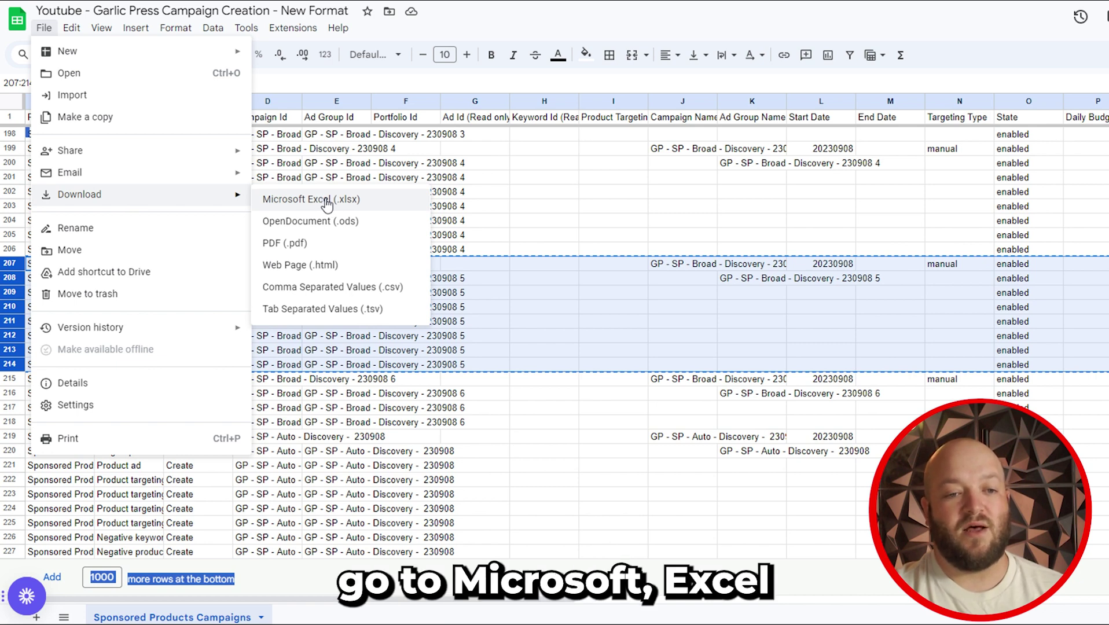
left_click(630, 351)
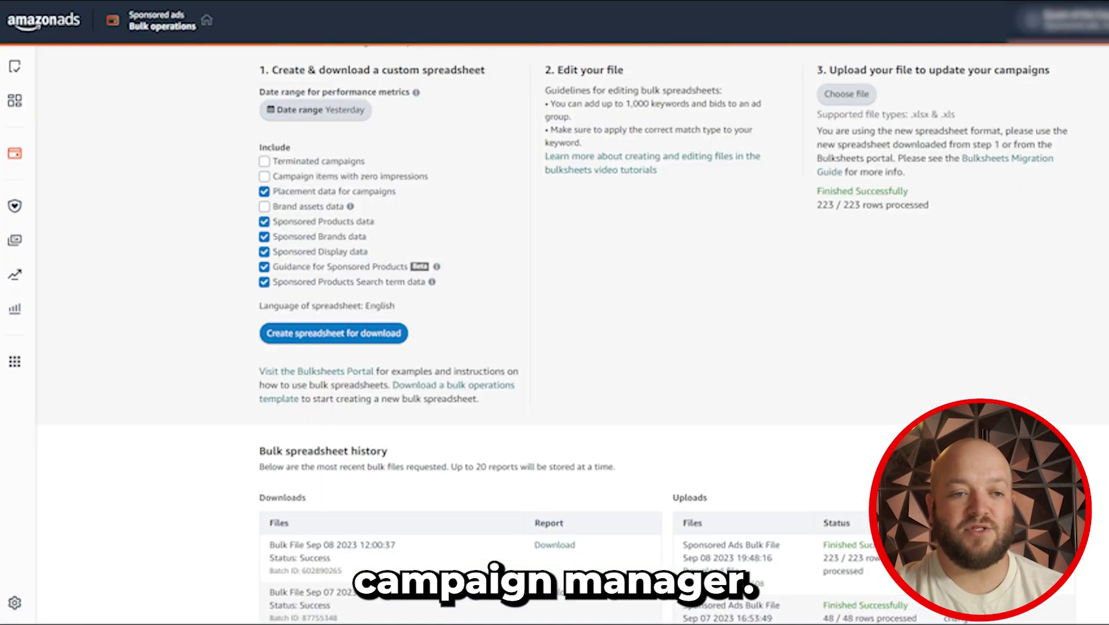
Open the upload file chooser on the Amazon Ads Bulk operations page and cancel it without choosing a file
scroll(253, 120, "up", 3)
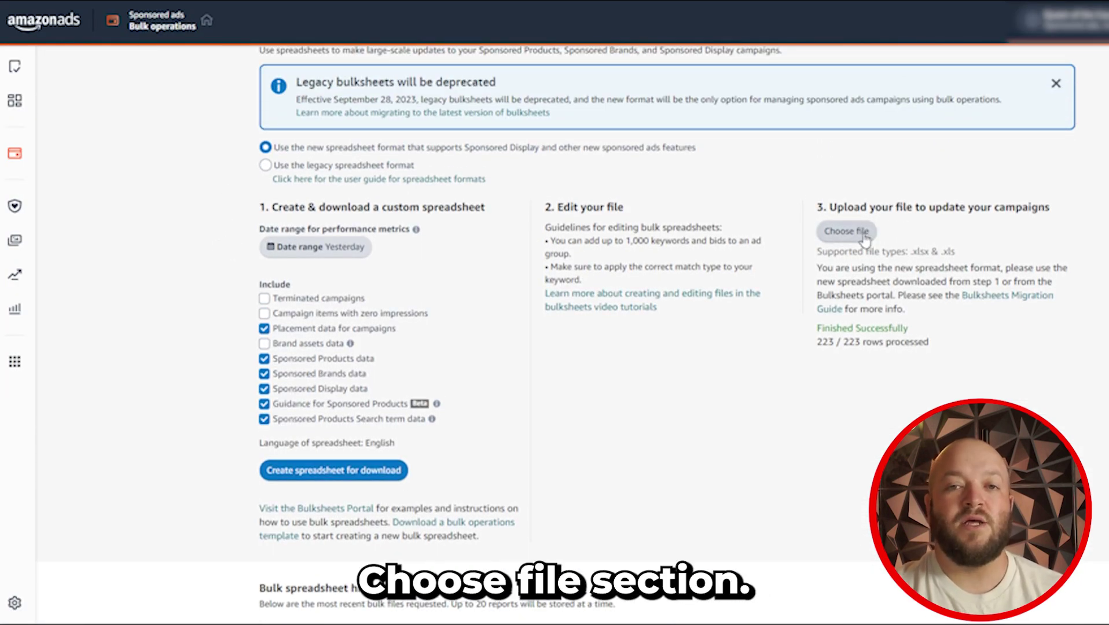
left_click(846, 231)
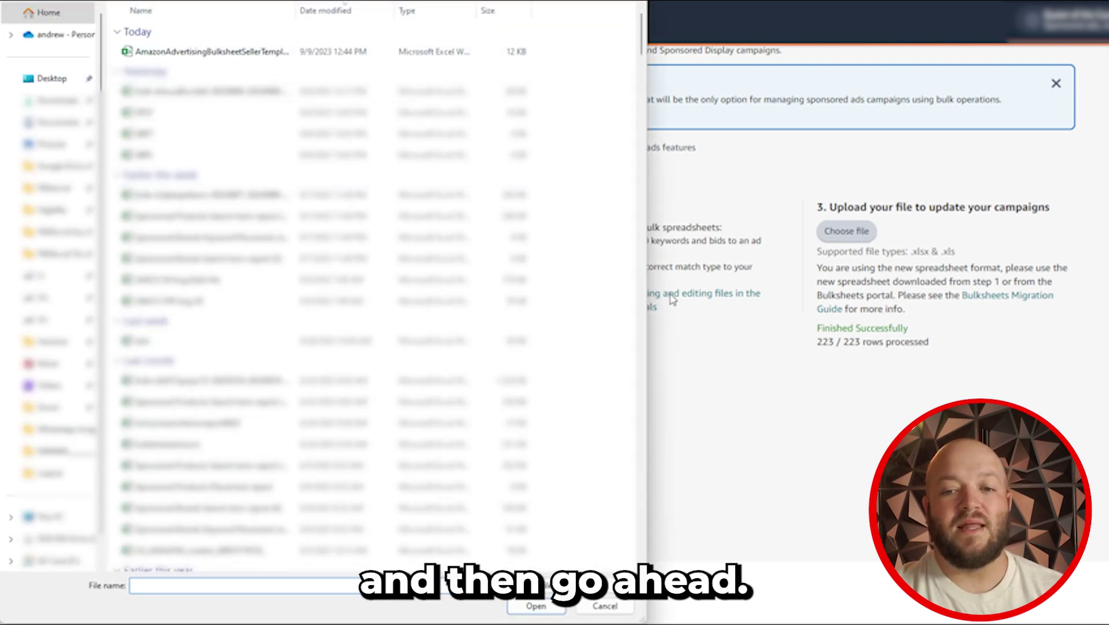
left_click(605, 606)
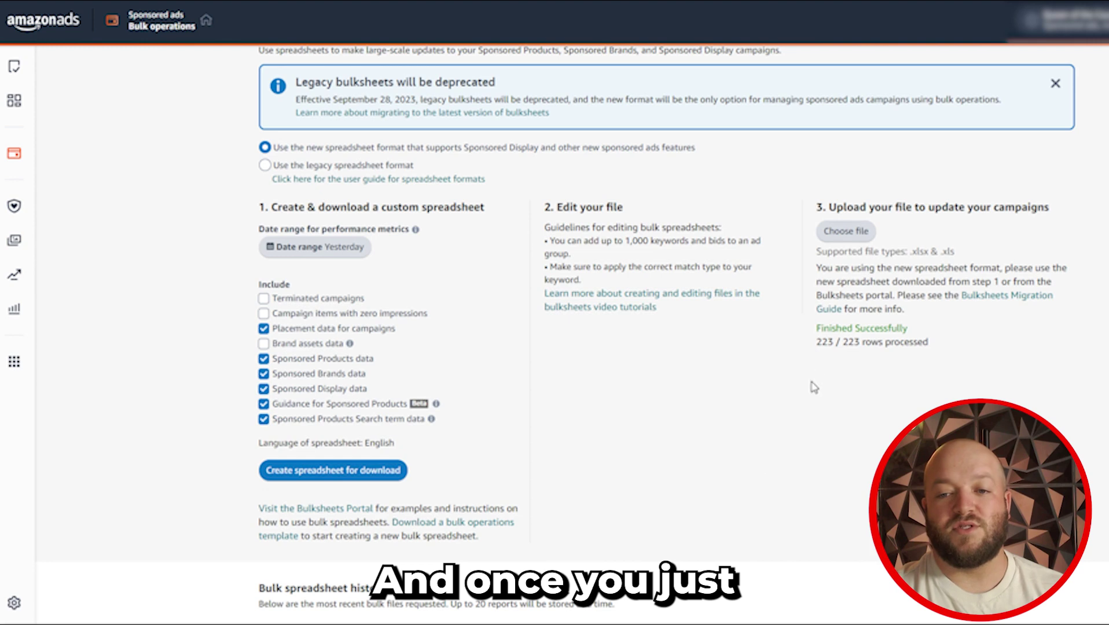
Check the processing status of the most recent bulk file upload in the bulk spreadsheet history
scroll(857, 271, "down", 1)
scroll(884, 235, "down", 3)
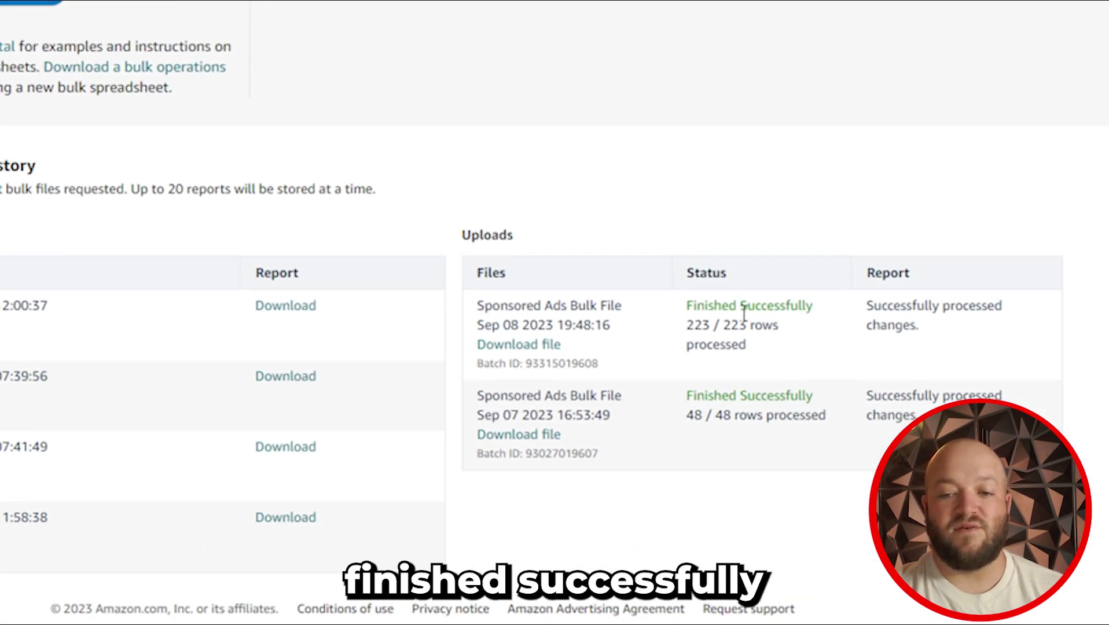
left_click_drag(666, 315, 817, 309)
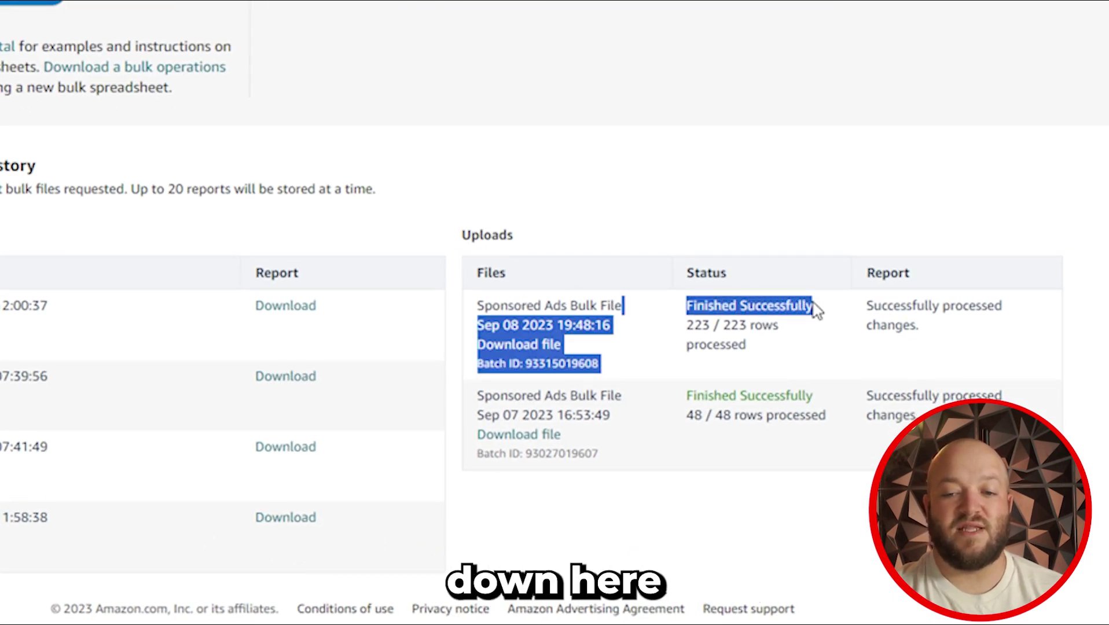
left_click(840, 370)
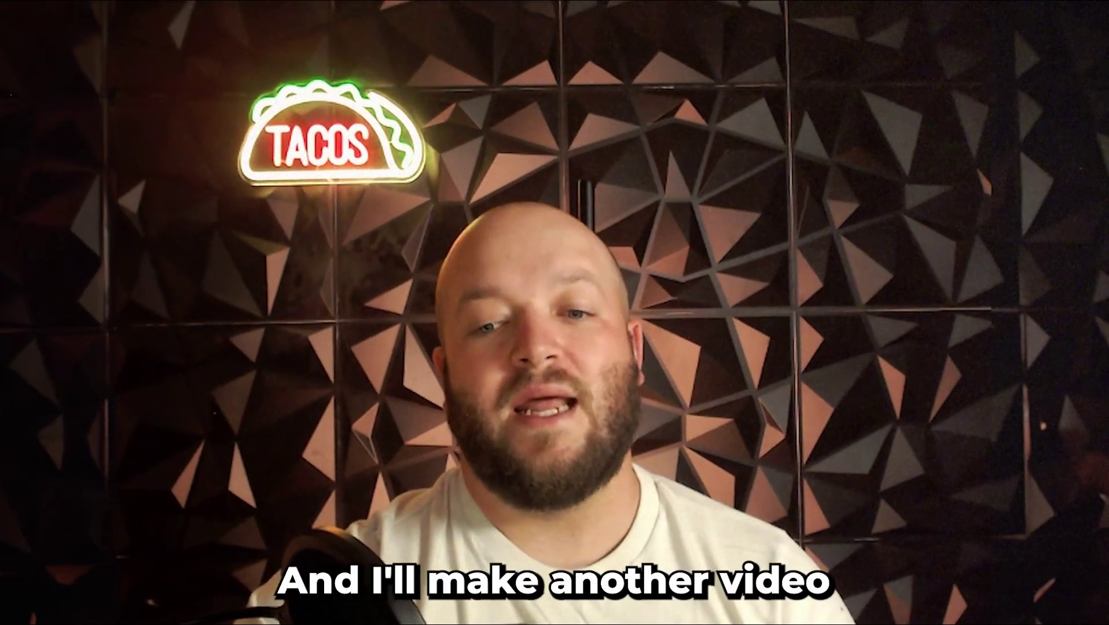